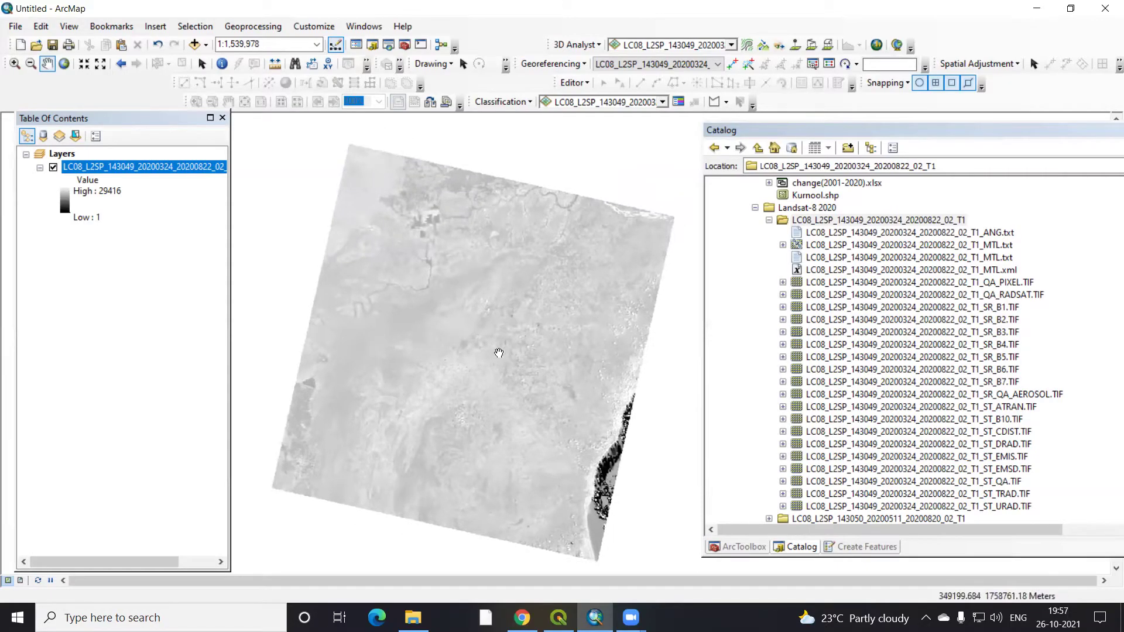
Widen the table of contents until the full name of the SR_B1 layer is readable.
drag(462, 349, 469, 339)
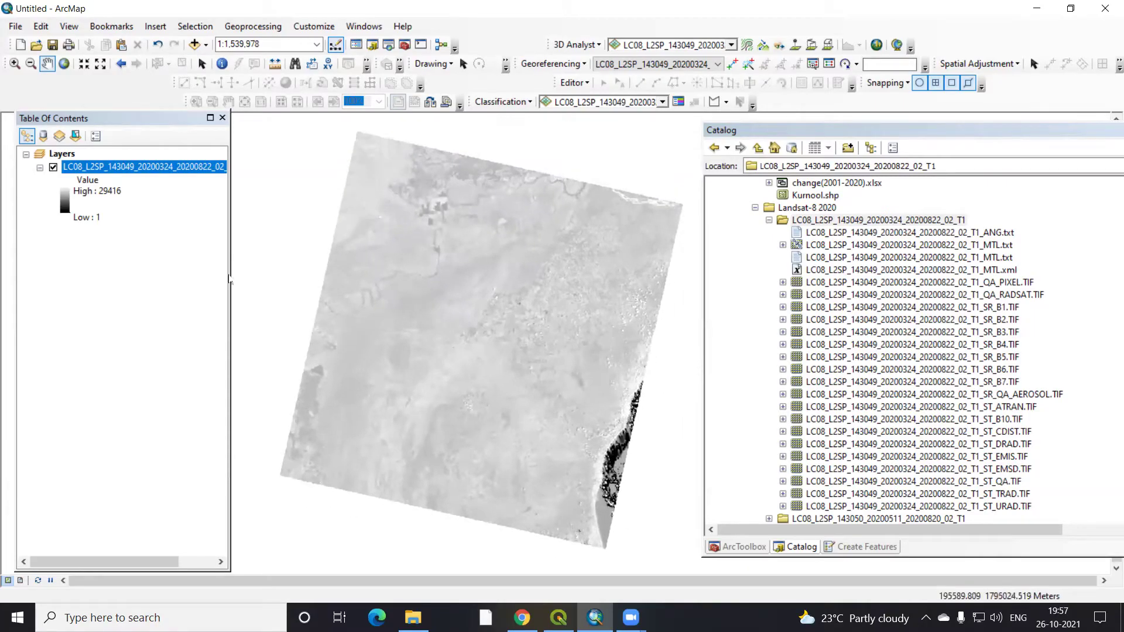
drag(227, 275, 286, 279)
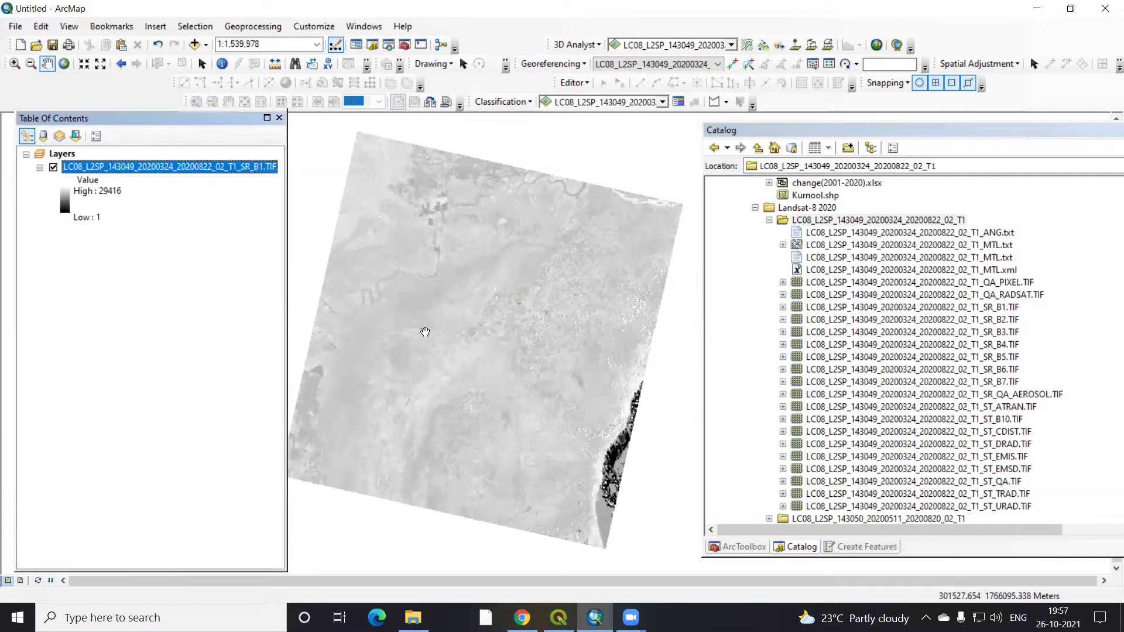
click(212, 268)
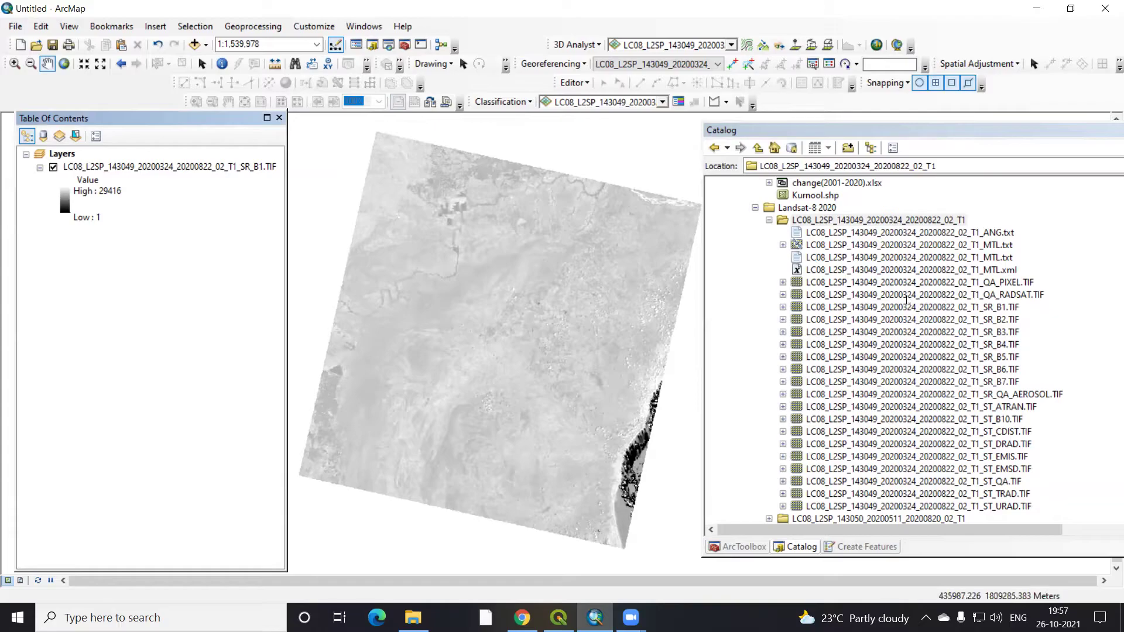
Add bands SR_B2.TIF through SR_B7.TIF of the LC08_L2SP_143049_20200324 scene to the map in ascending order.
drag(988, 321, 313, 231)
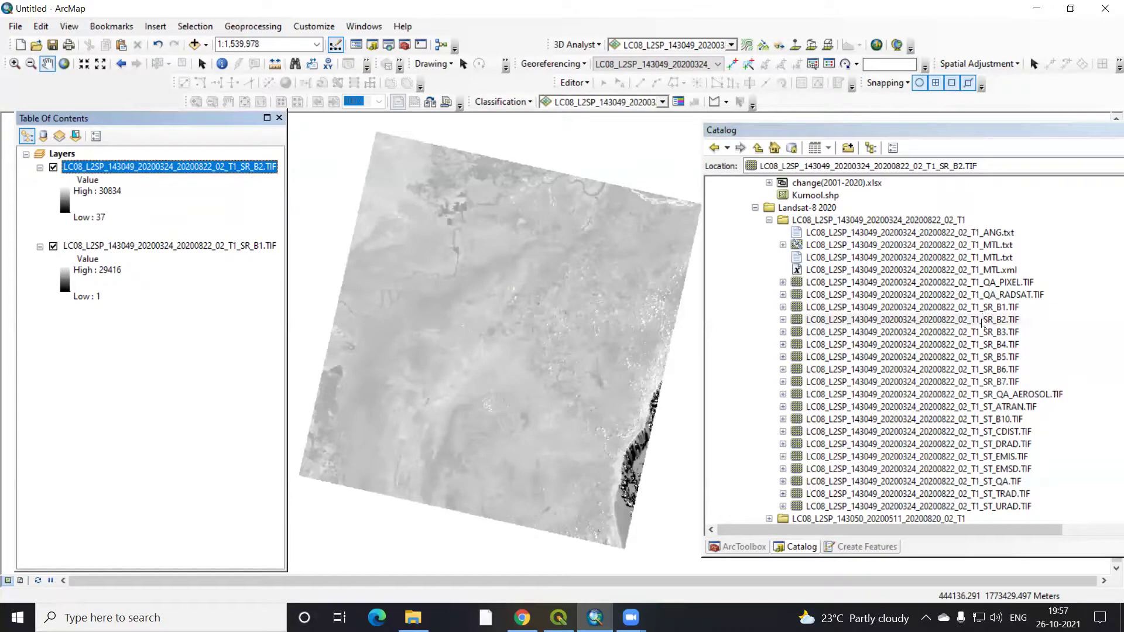
drag(982, 332, 468, 328)
drag(936, 344, 591, 352)
drag(958, 358, 586, 351)
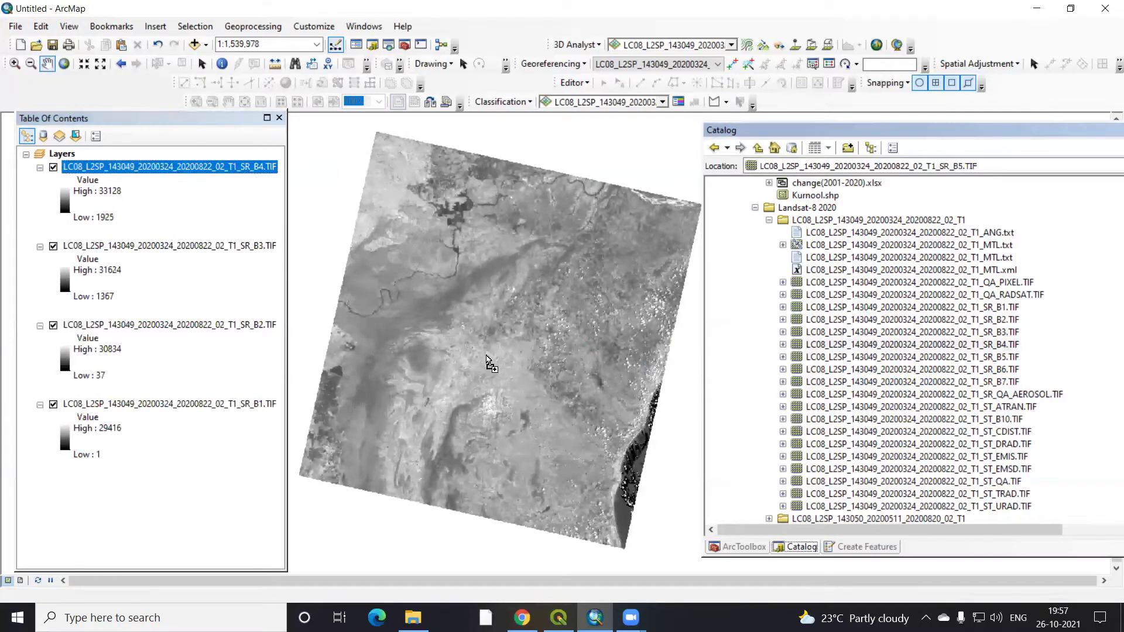
drag(920, 370, 634, 386)
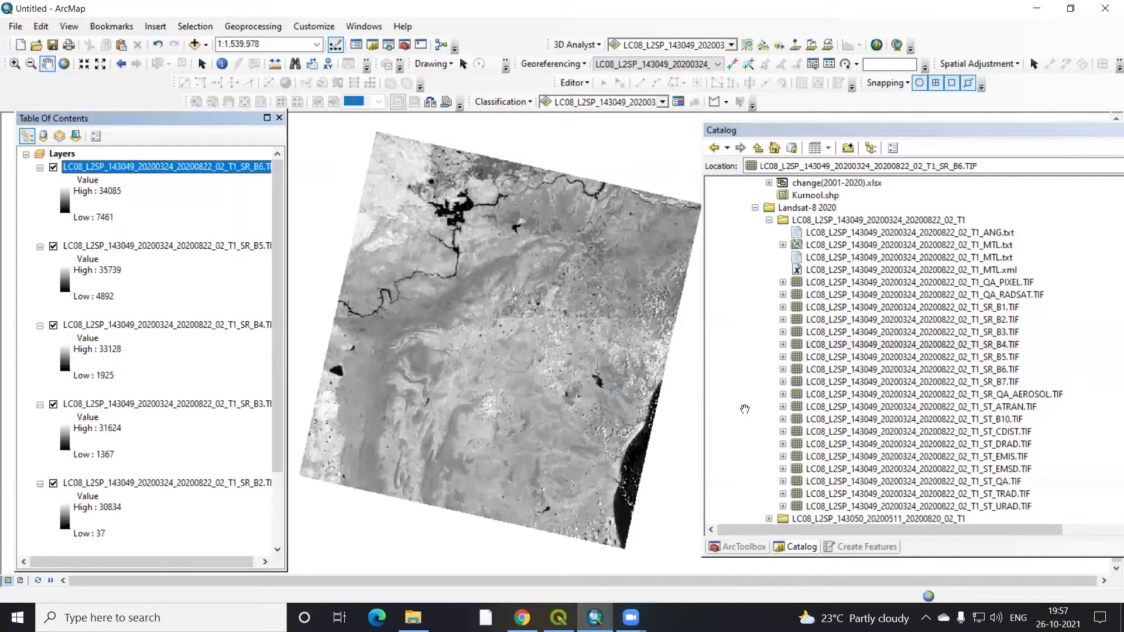
drag(915, 383, 548, 377)
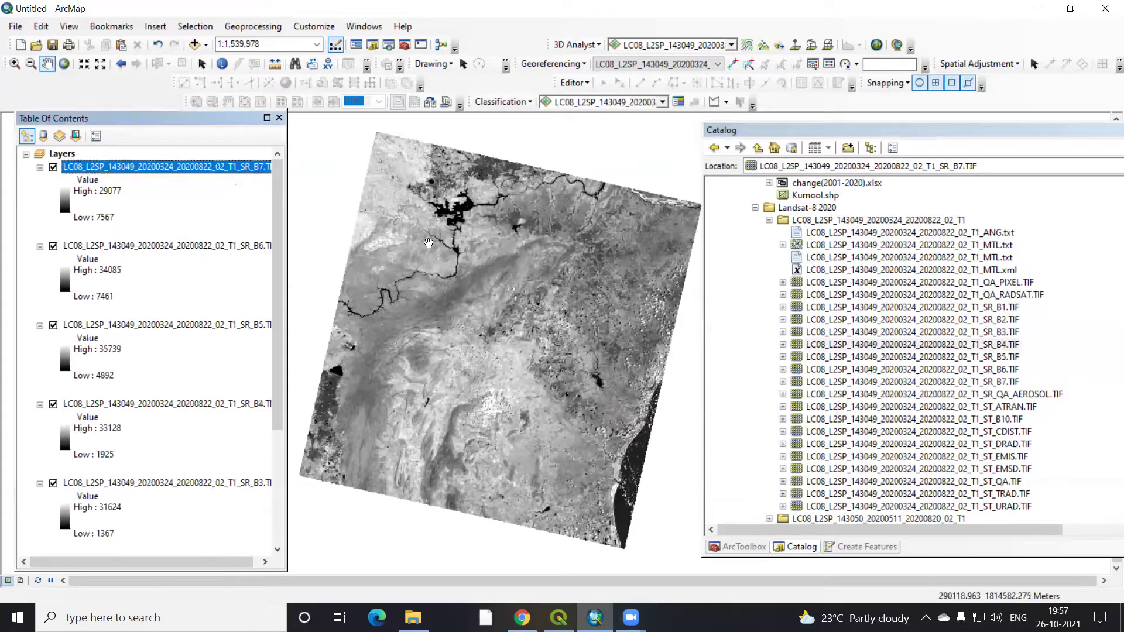
Check the raster information and XY coordinate system in the SR_B7 layer's source properties.
right_click(206, 171)
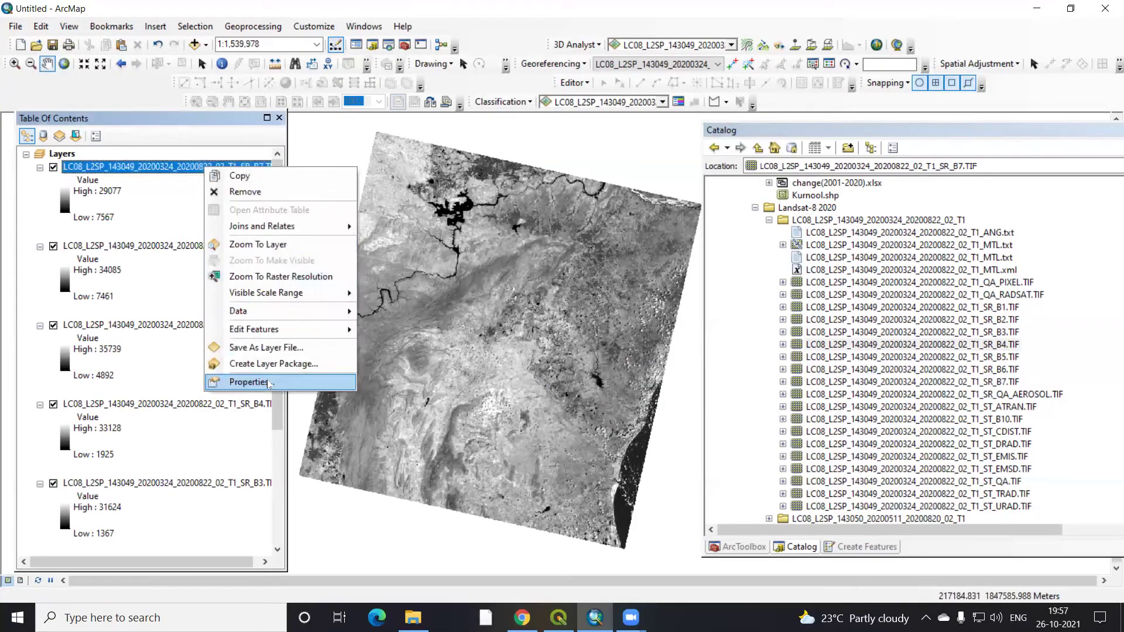
click(269, 382)
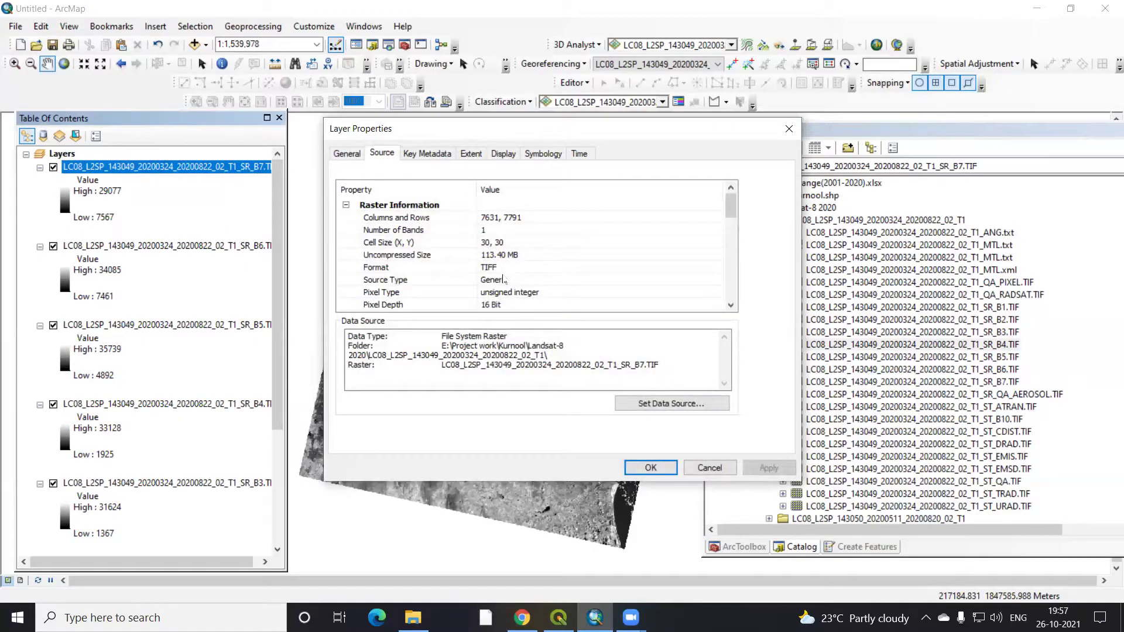
scroll(504, 280, down, 6)
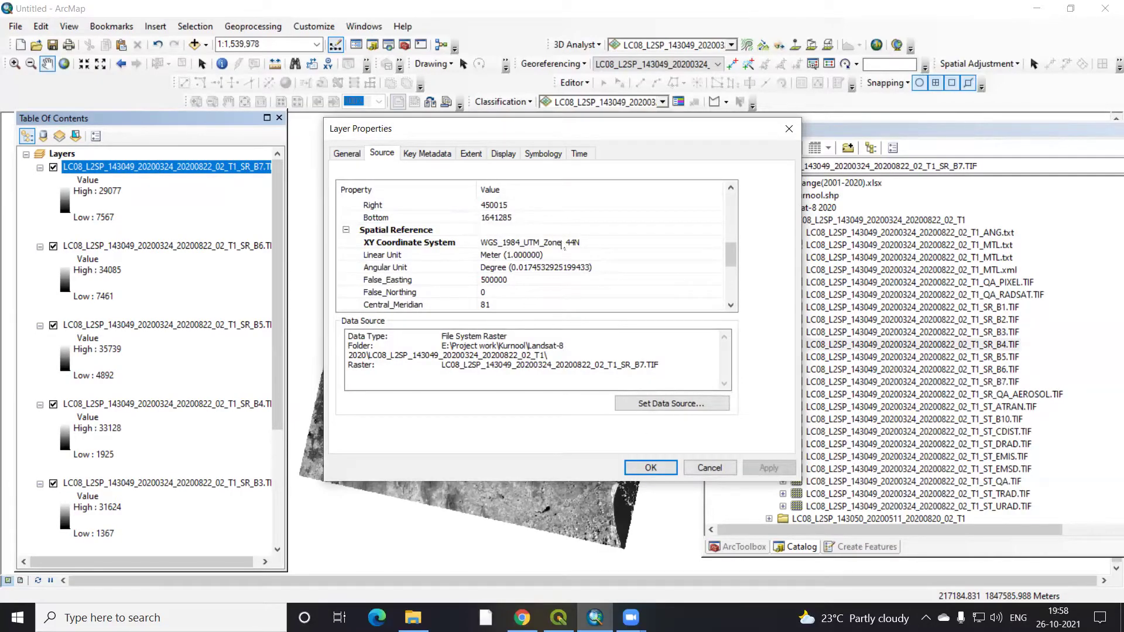
scroll(577, 255, up, 6)
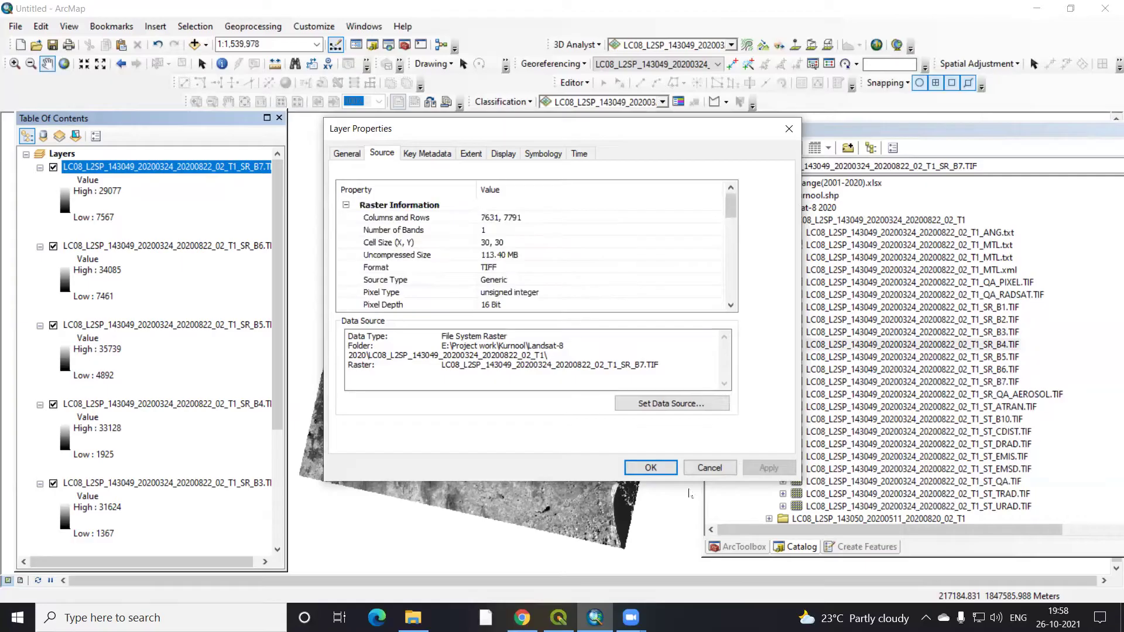
click(709, 468)
Look through the Projections and Transformations toolset in the Data Management Tools, including its Raster tools.
click(743, 548)
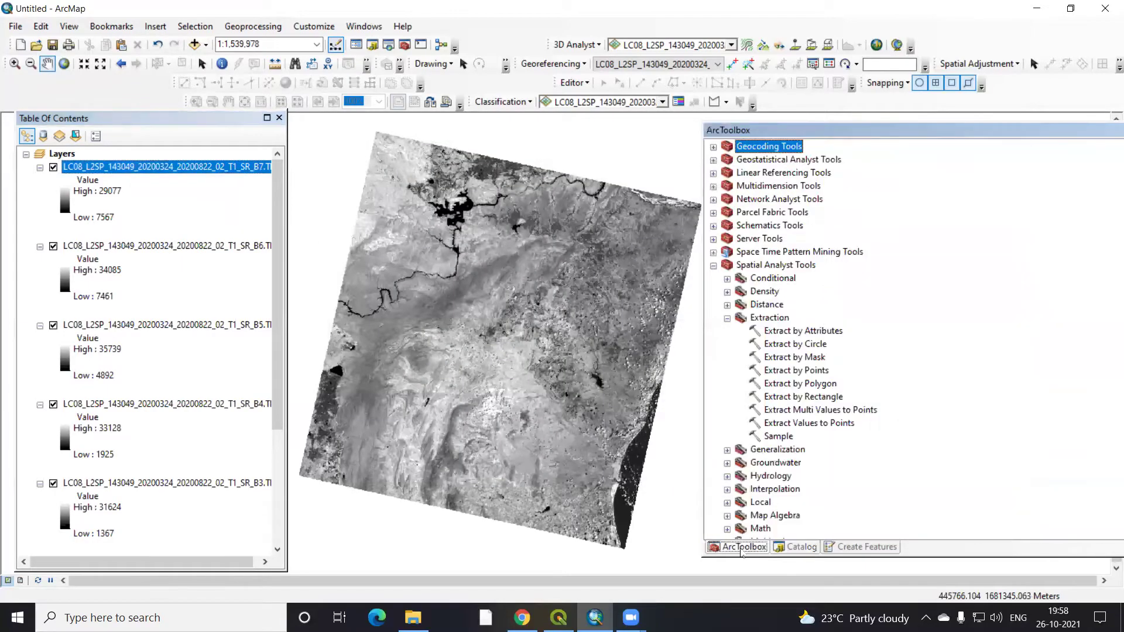
scroll(720, 285, up, 15)
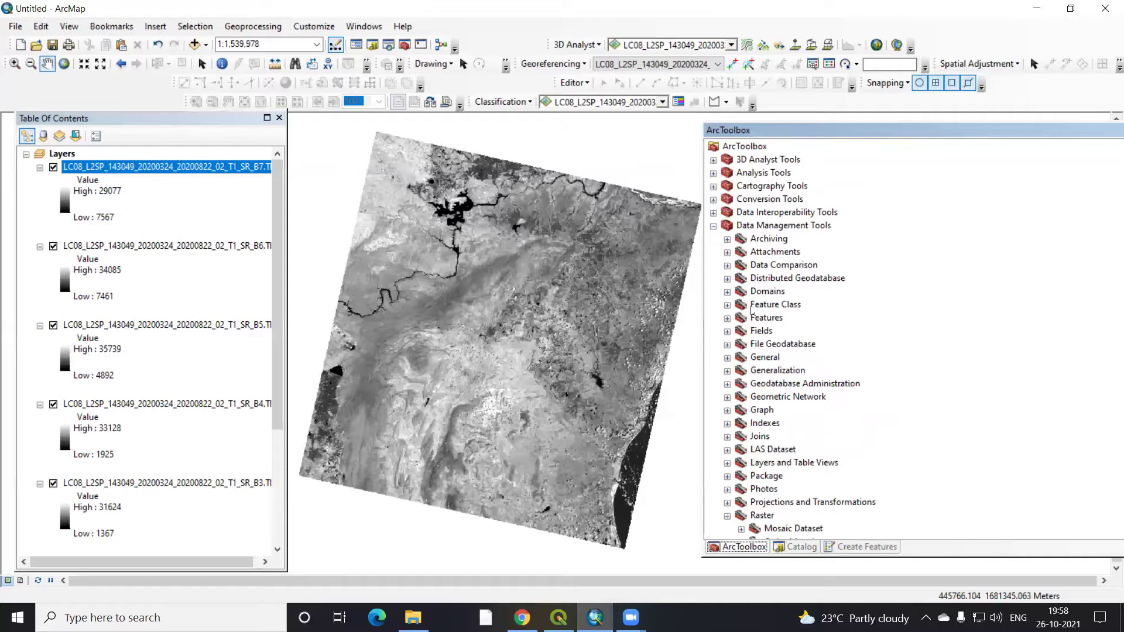
scroll(767, 428, down, 3)
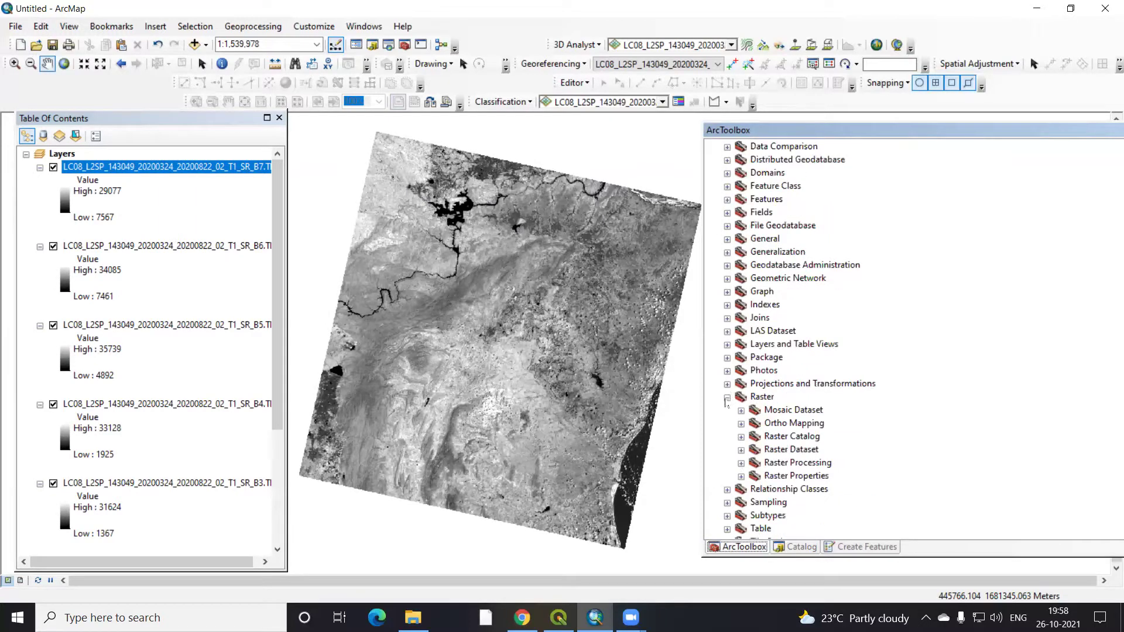
click(727, 384)
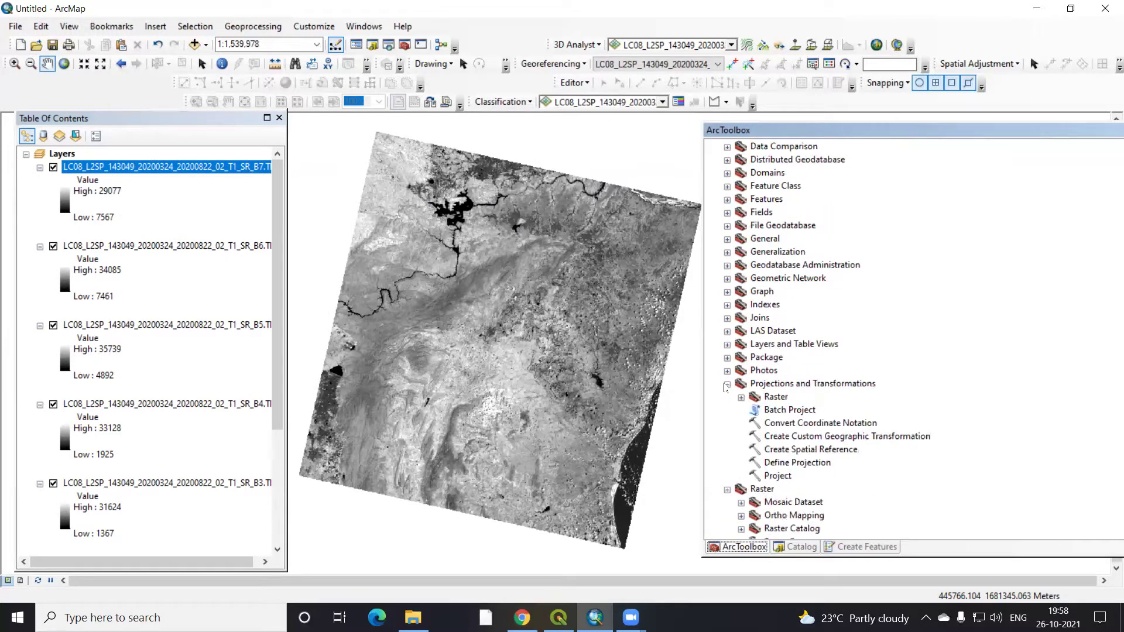
double_click(776, 398)
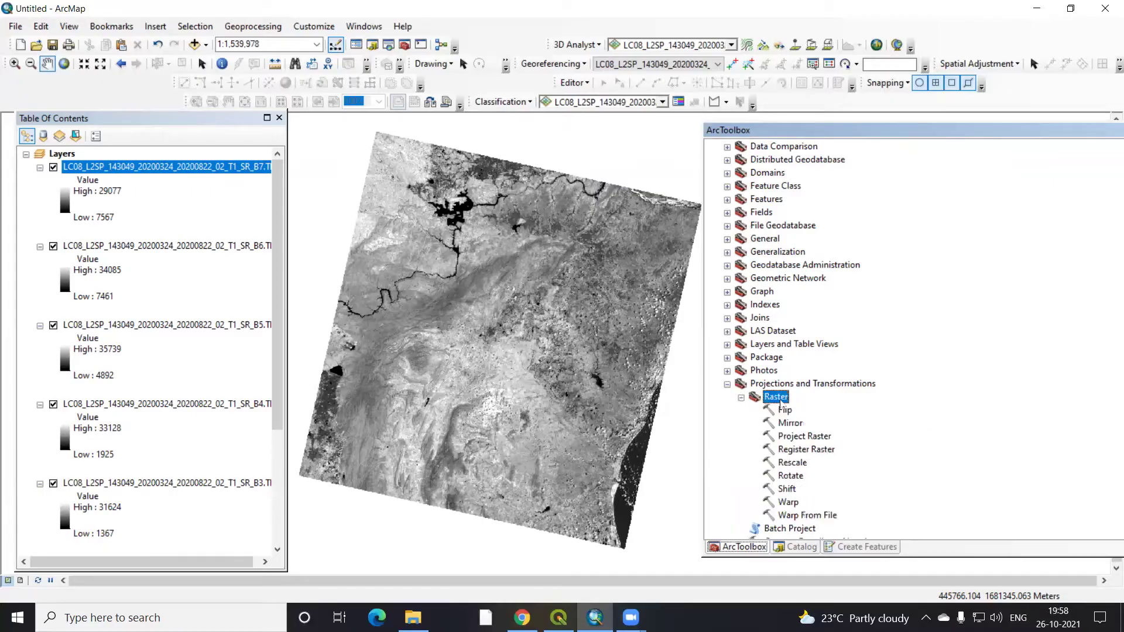
click(741, 399)
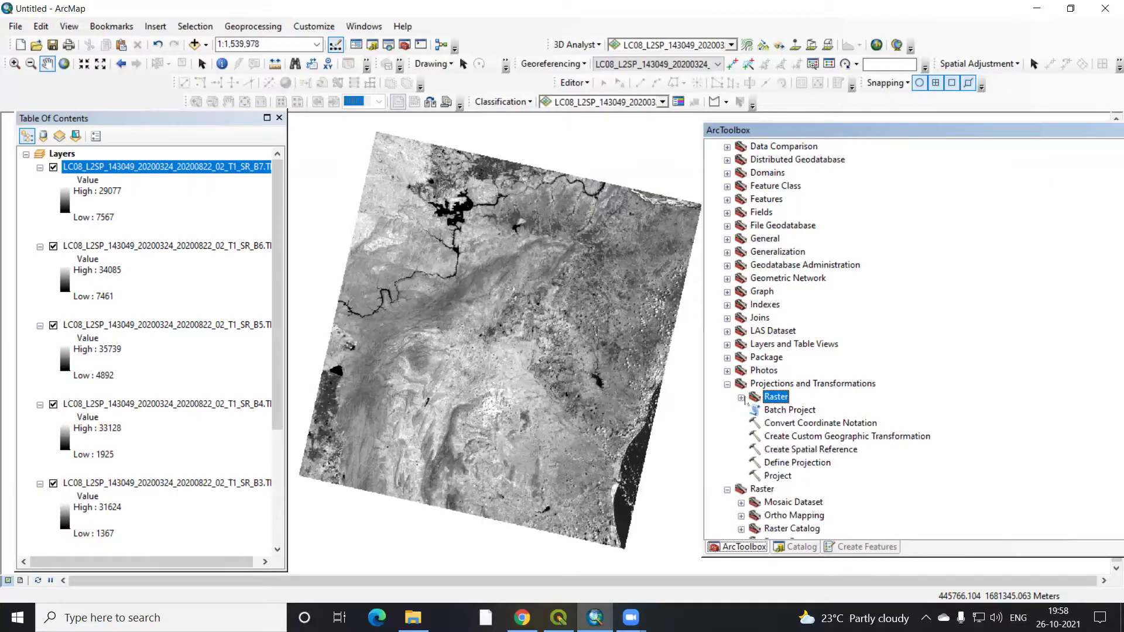
scroll(781, 417, down, 3)
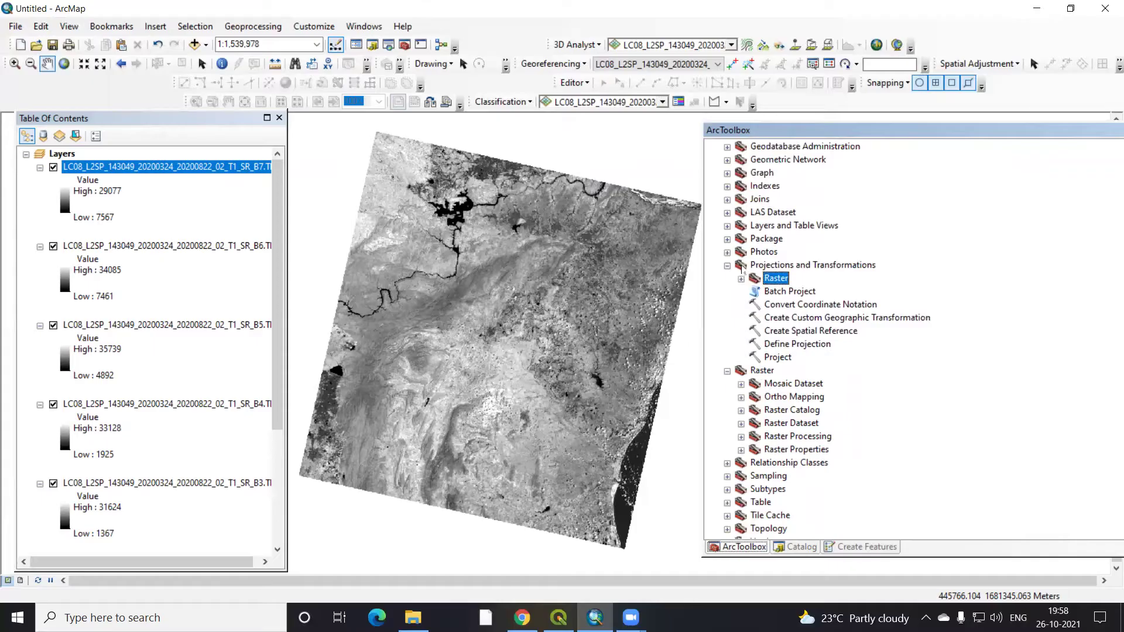
click(741, 279)
click(727, 265)
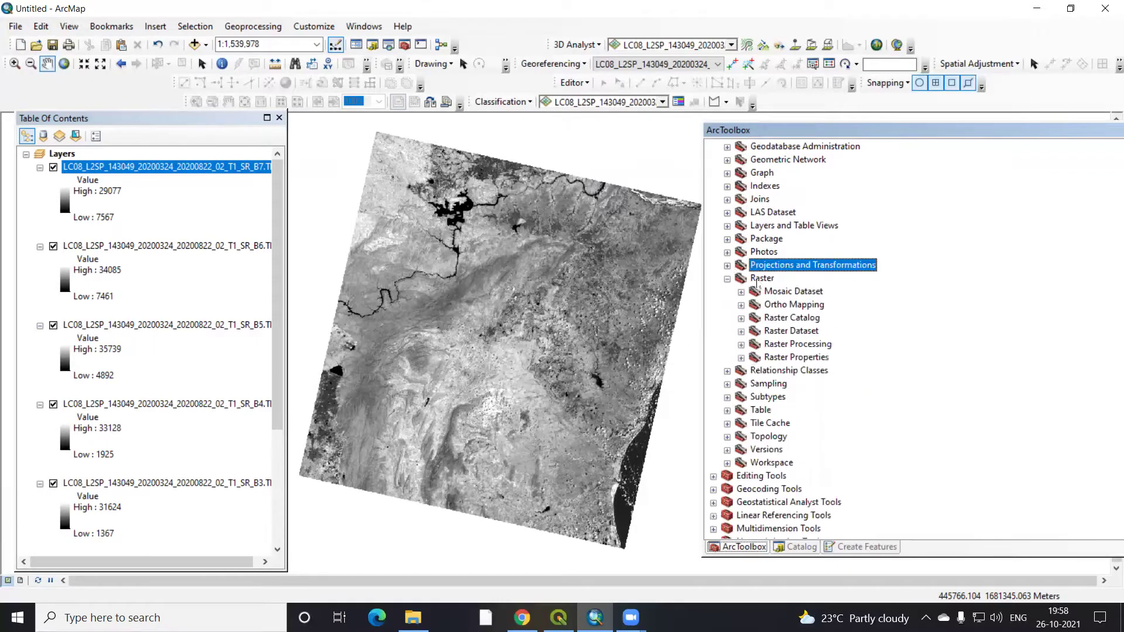
Look at the Raster Processing tools, and collapse the Raster toolset and the Data Management Tools toolbox.
click(759, 280)
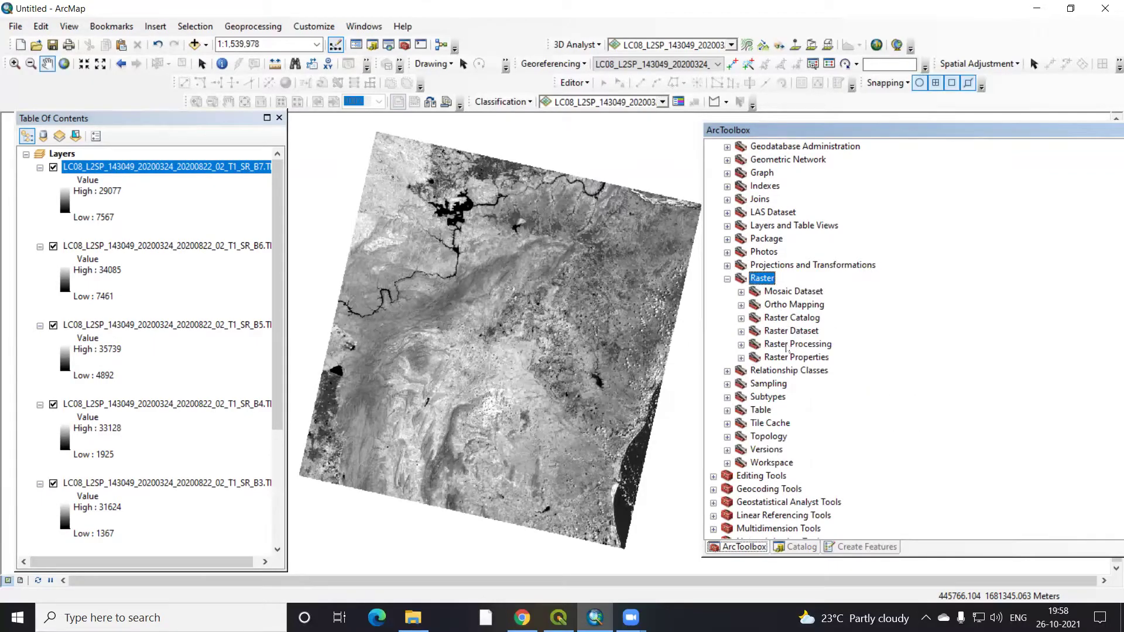
double_click(788, 347)
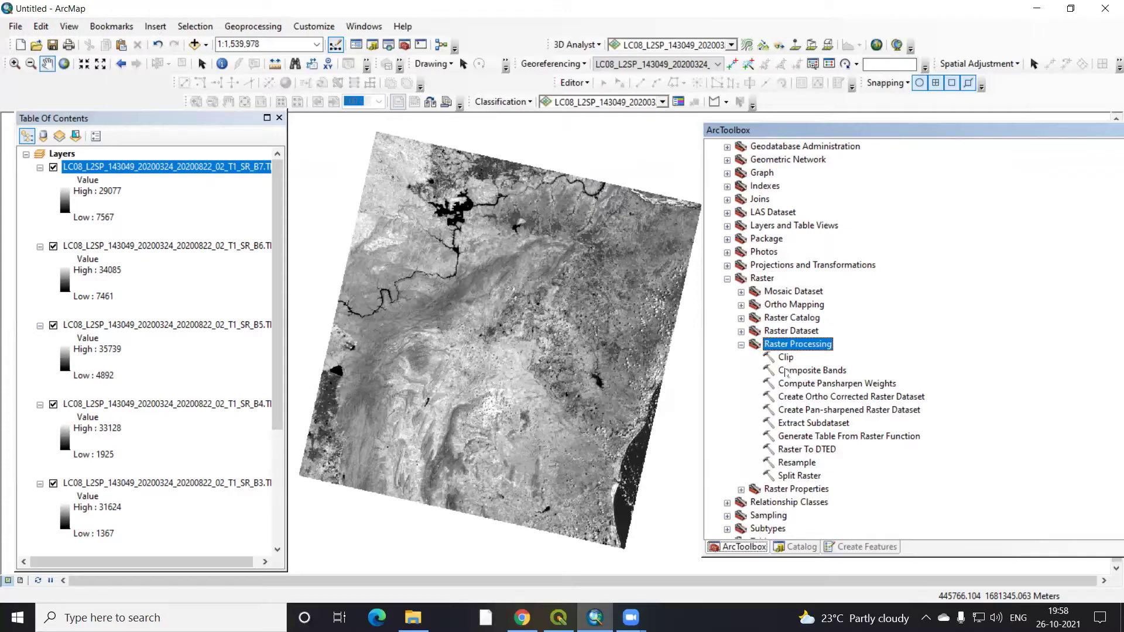
scroll(824, 379, up, 1)
click(727, 317)
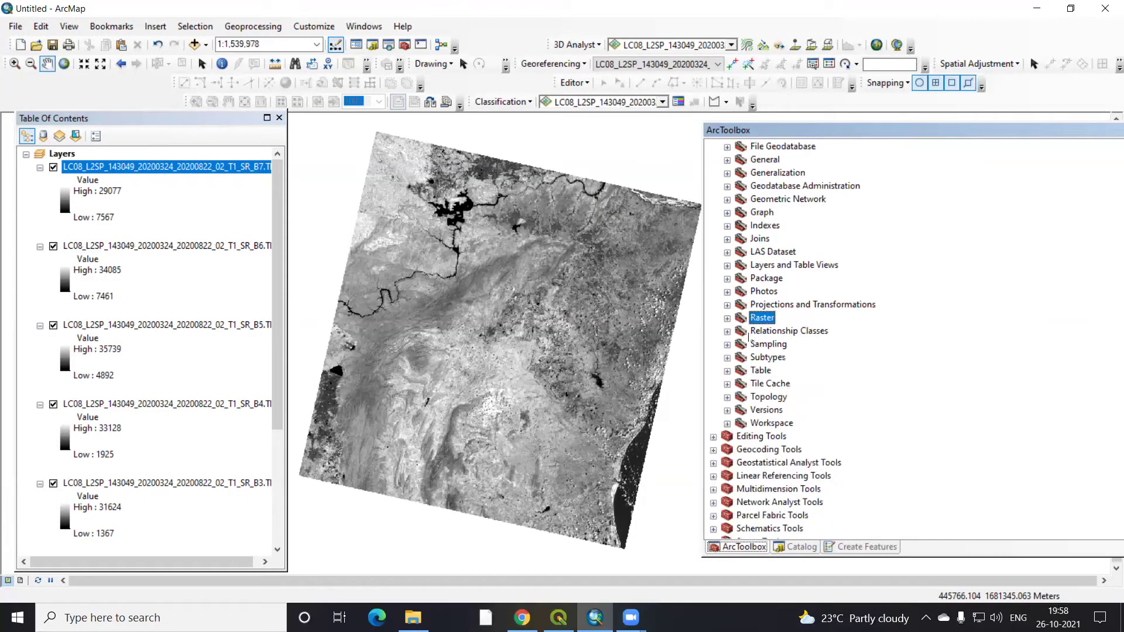
scroll(732, 313, up, 5)
double_click(727, 225)
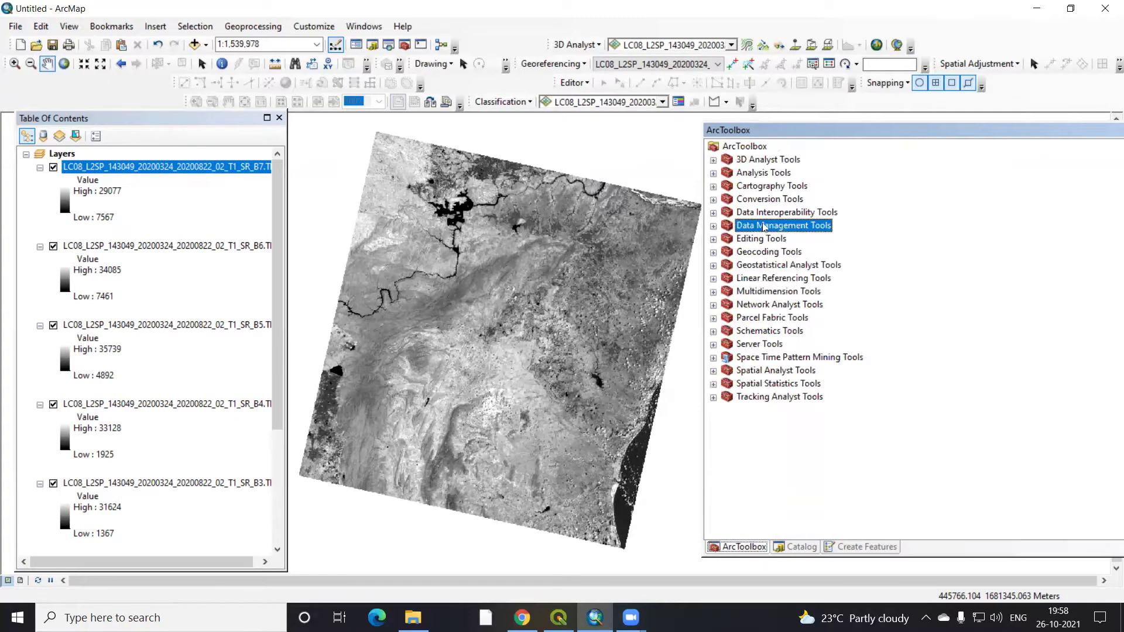
Open the Composite Bands tool from the Raster Processing toolset of the Data Management Tools.
double_click(765, 226)
scroll(765, 228, down, 3)
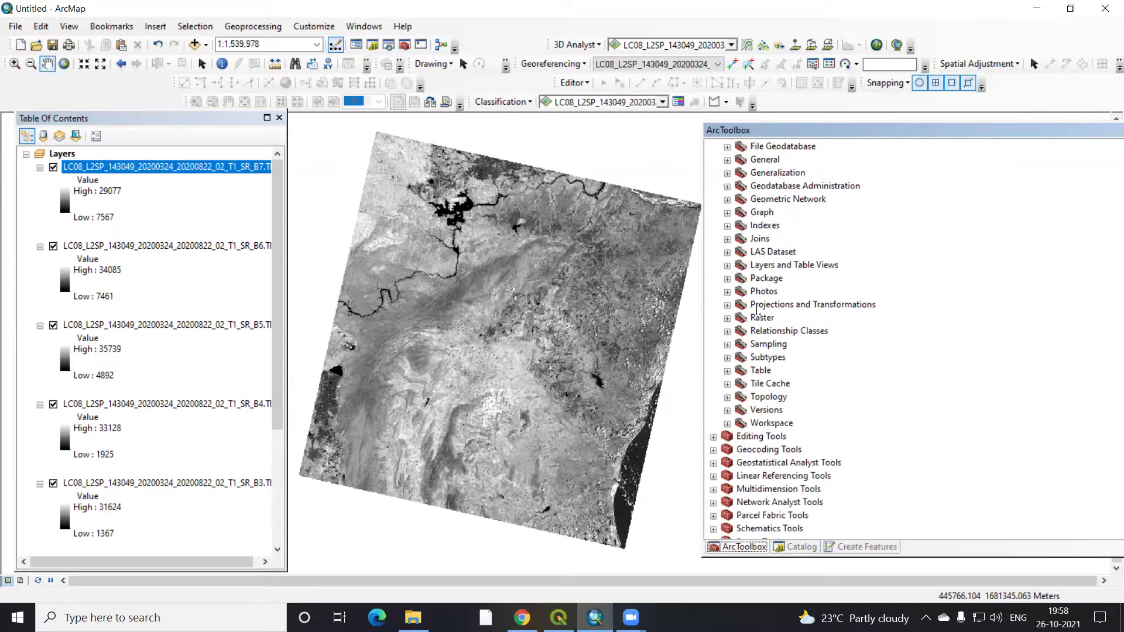
double_click(756, 319)
scroll(818, 358, down, 4)
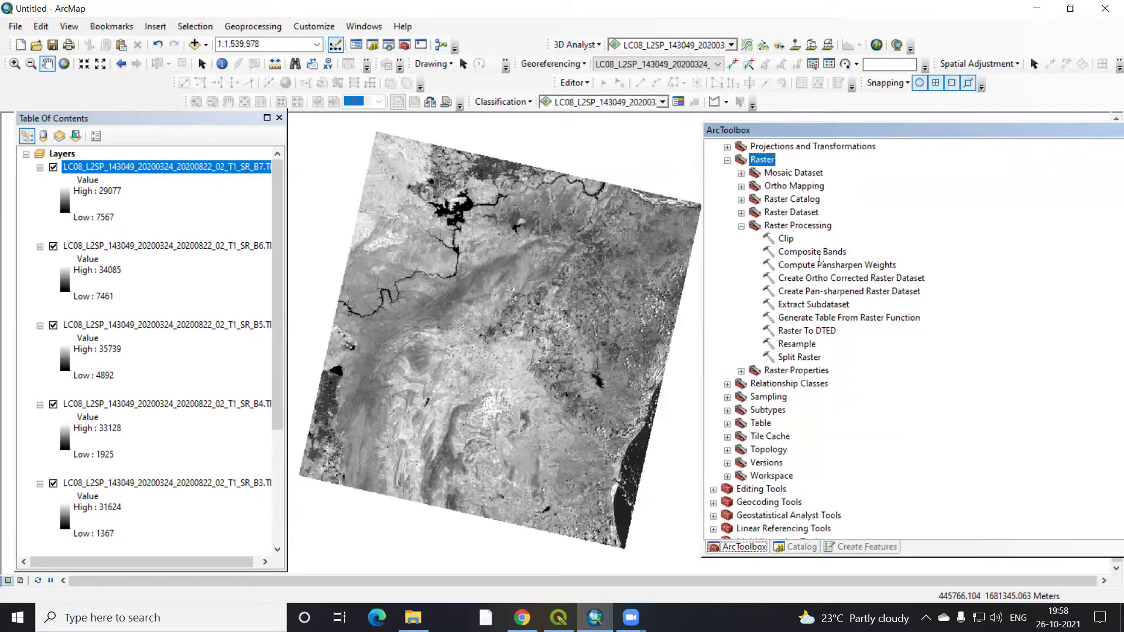
double_click(817, 253)
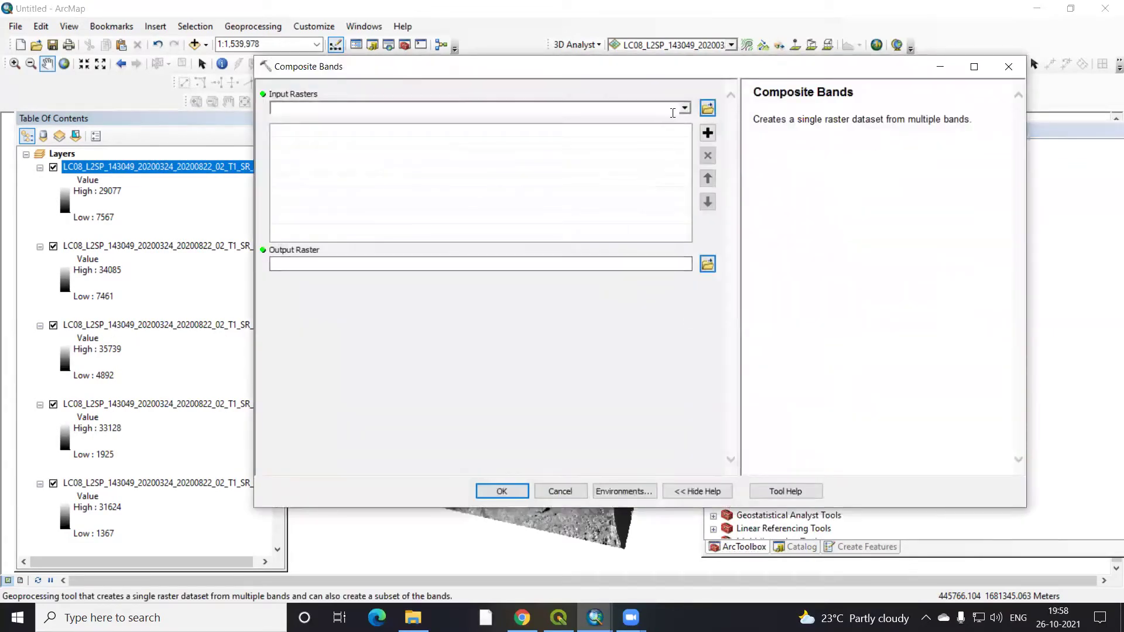
Add the layers SR_B1.TIF through SR_B7.TIF as Composite Bands input rasters, in ascending band order.
click(684, 107)
click(643, 126)
click(684, 109)
click(527, 158)
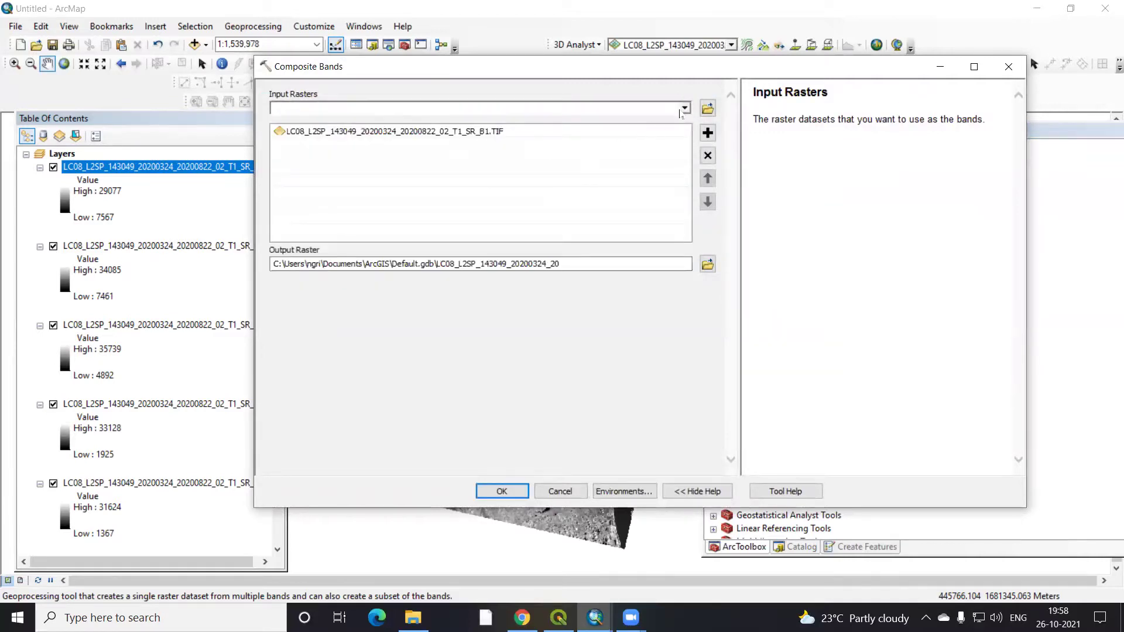
click(683, 109)
click(542, 170)
click(683, 109)
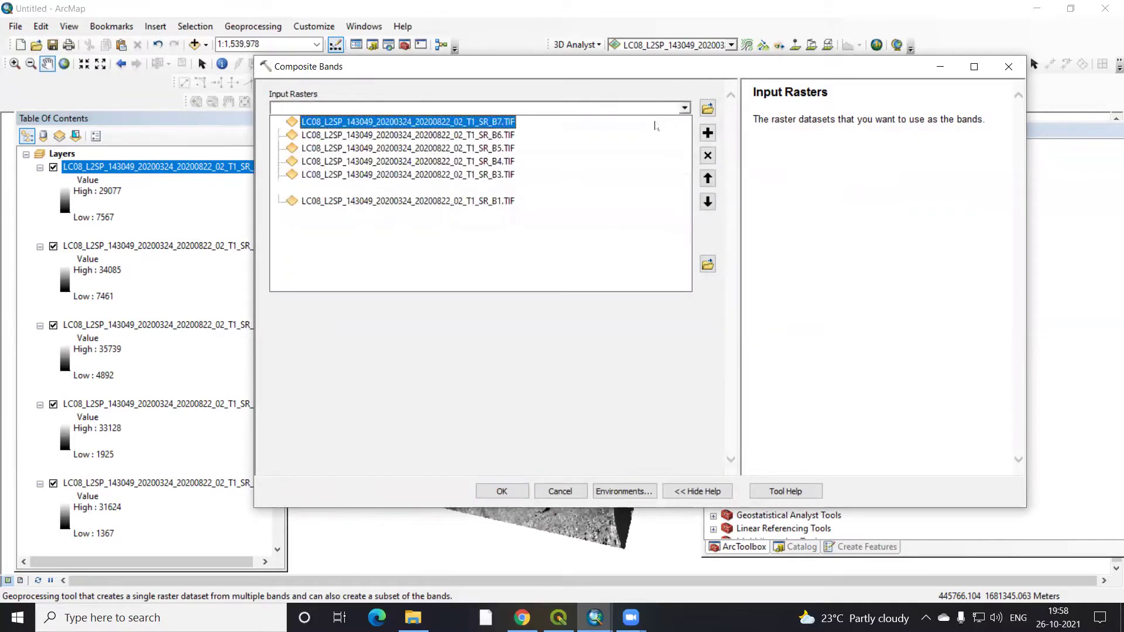
click(667, 174)
click(683, 109)
click(527, 161)
click(684, 109)
click(529, 149)
click(683, 109)
click(567, 138)
click(684, 109)
click(573, 122)
Browse for the output raster's location and create a folder named "Landsat_8 mosaic" in the Project work folder.
click(707, 264)
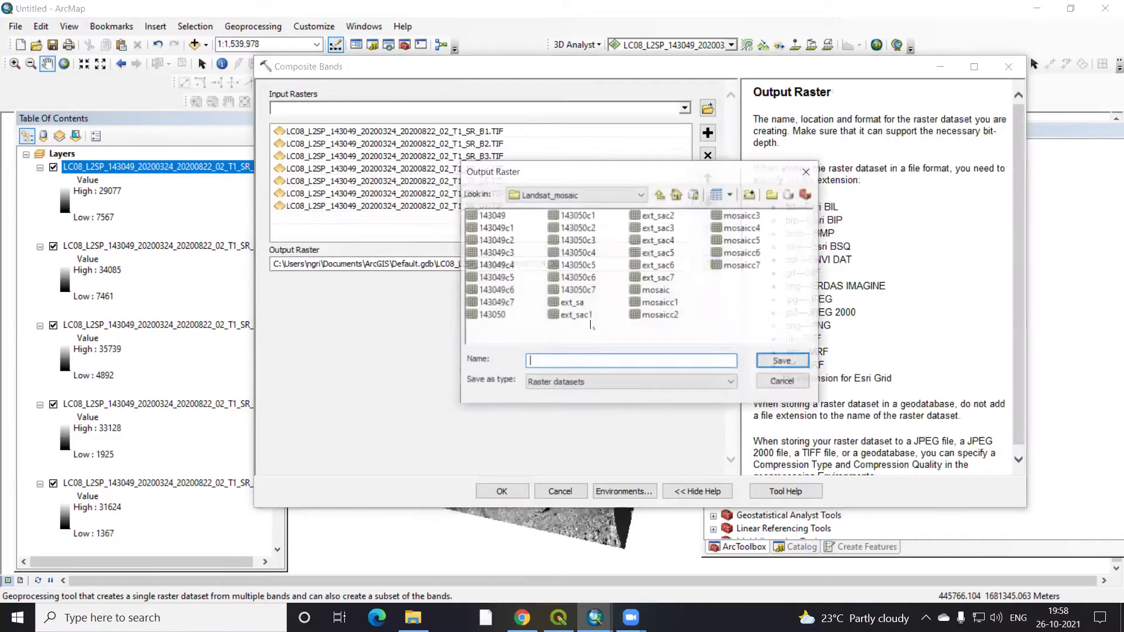
click(660, 196)
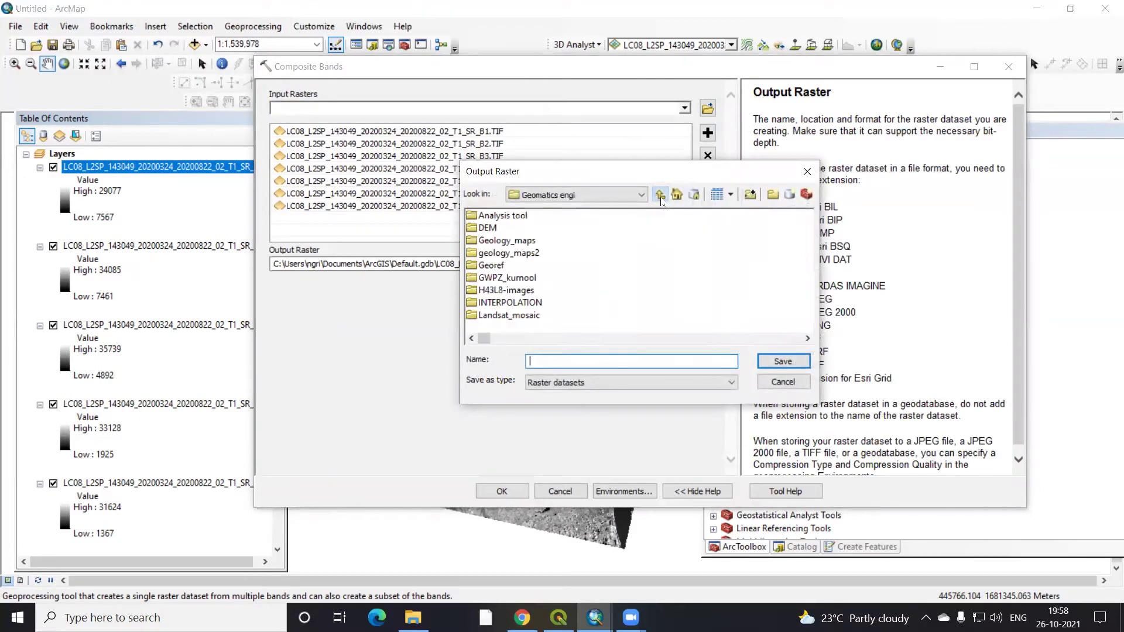
click(660, 197)
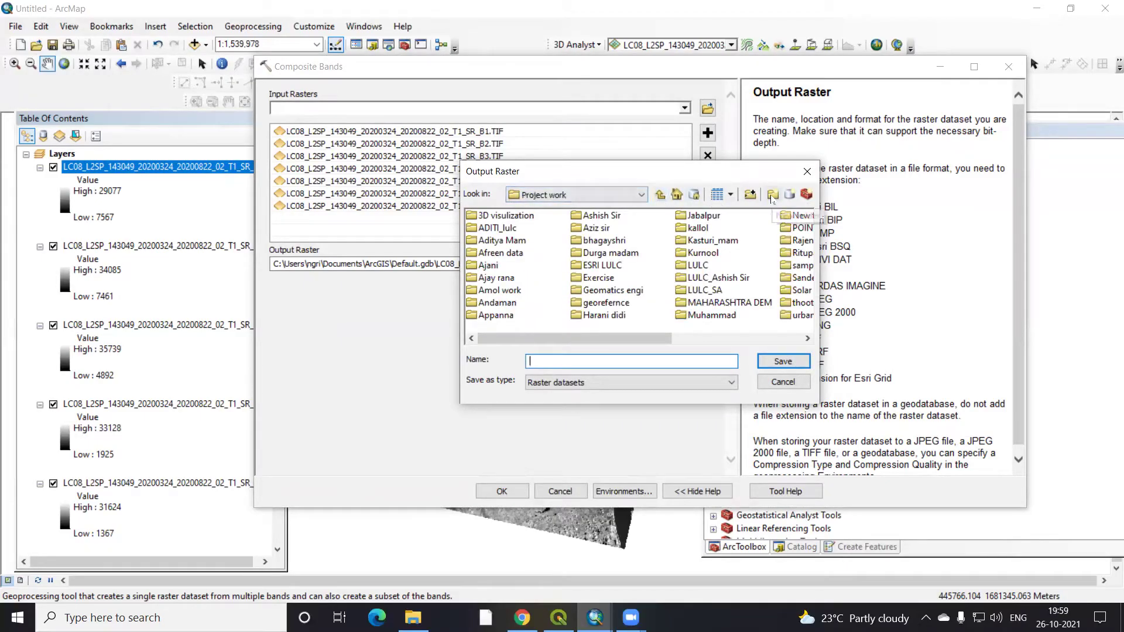
click(750, 194)
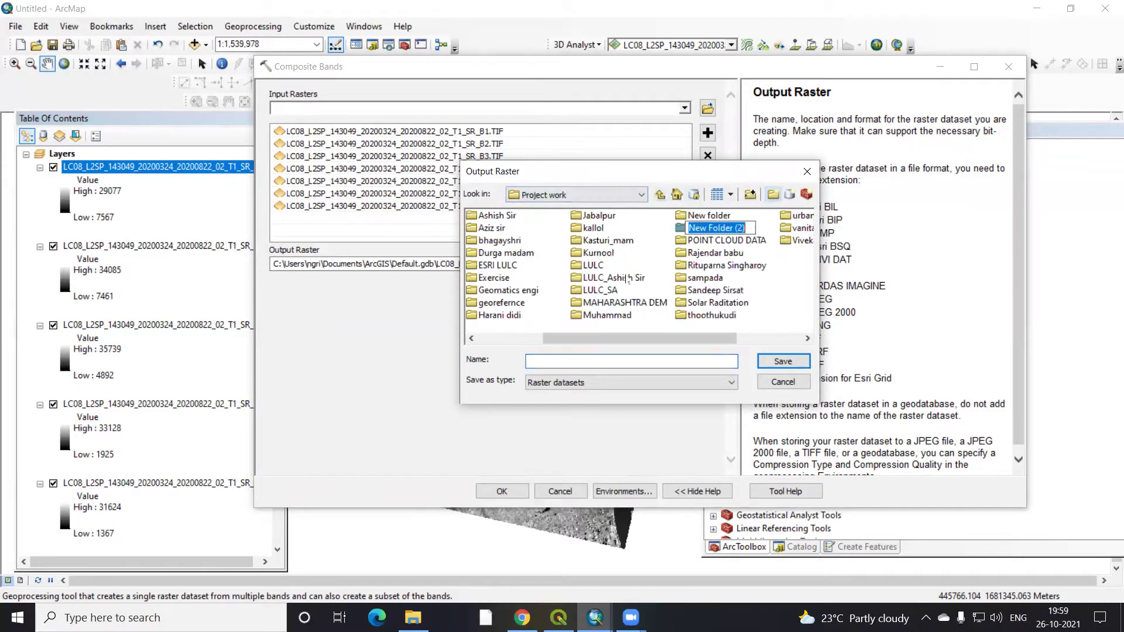
click(750, 230)
drag(753, 227, 662, 229)
text(Landsat)
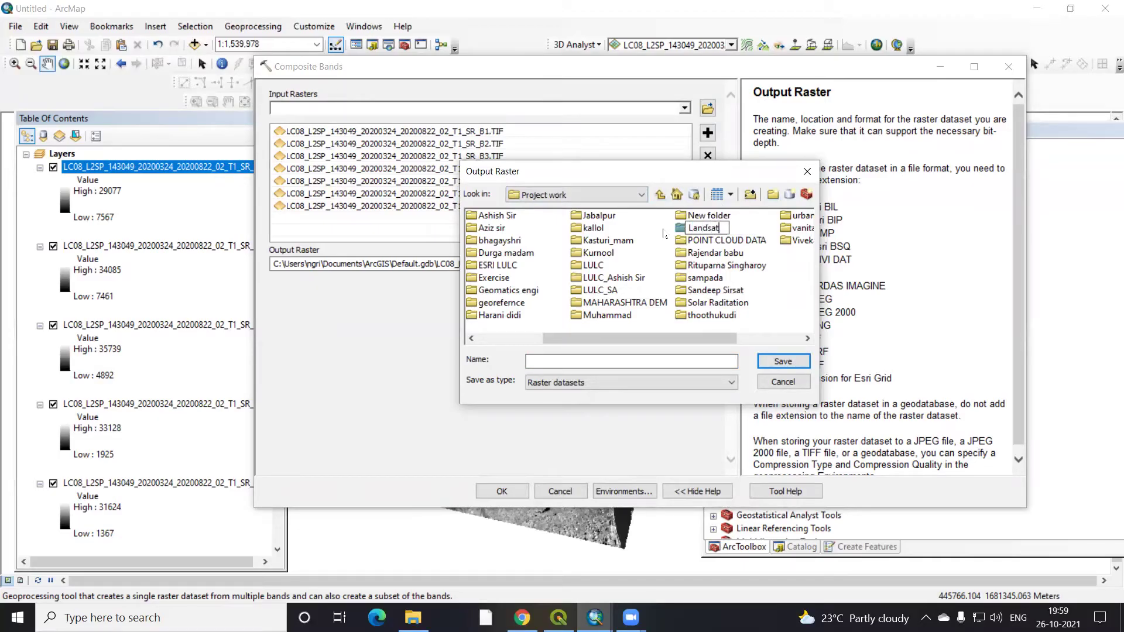
text(_8 mosaic)
key(Return)
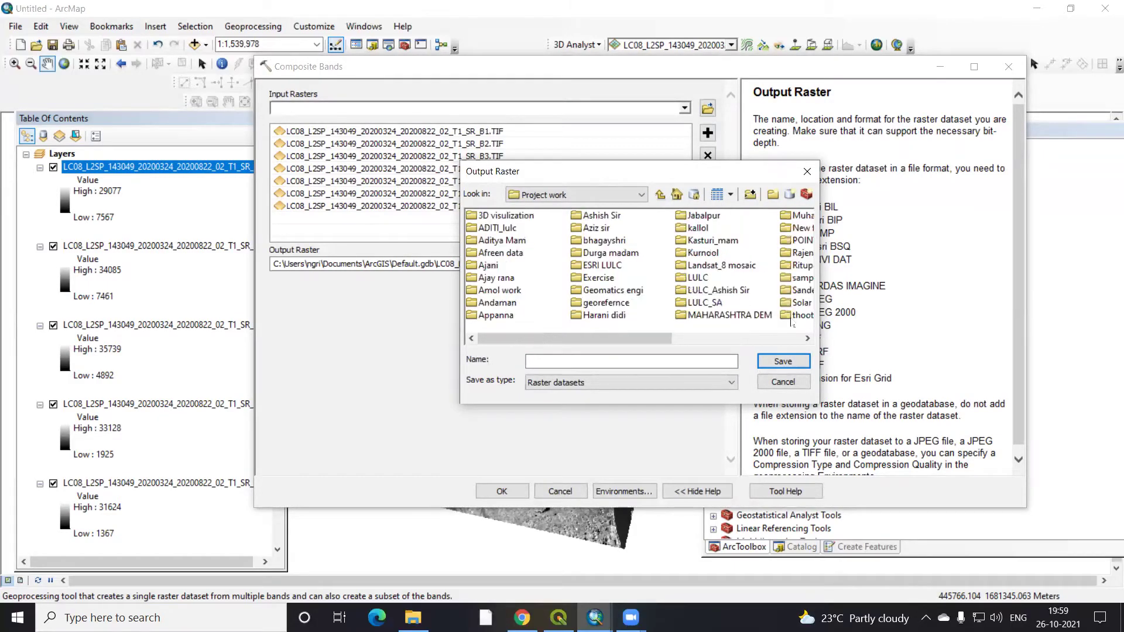
Save the output raster as 143049 in the Landsat_8 mosaic folder and run Composite Bands.
click(492, 240)
key(l)
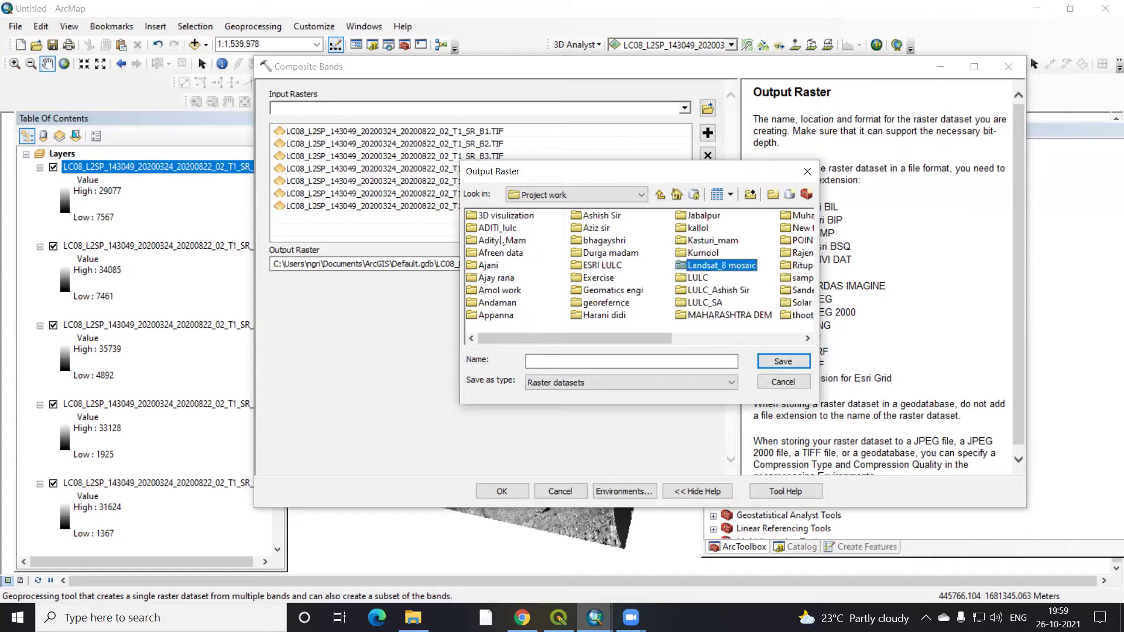
key(Return)
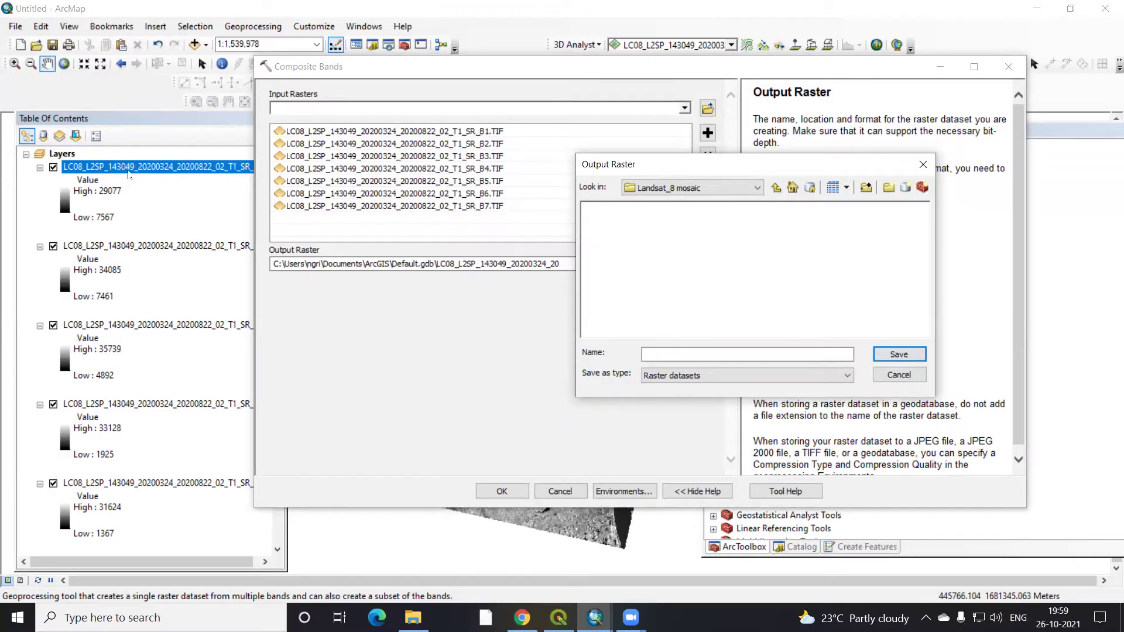
click(648, 356)
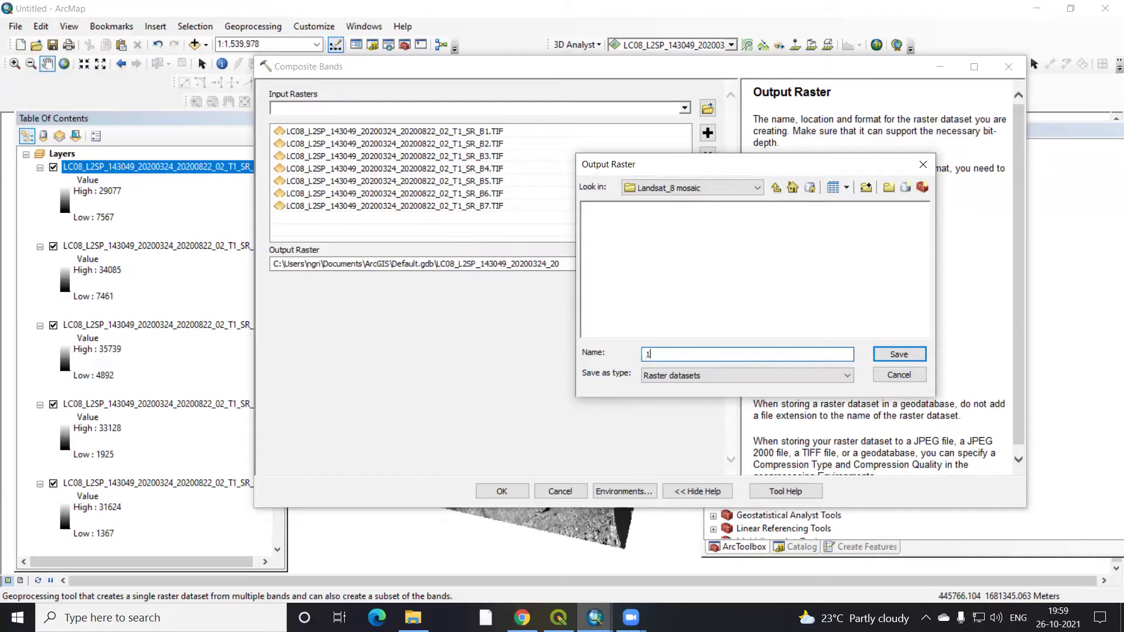
text(143049)
click(898, 354)
click(502, 491)
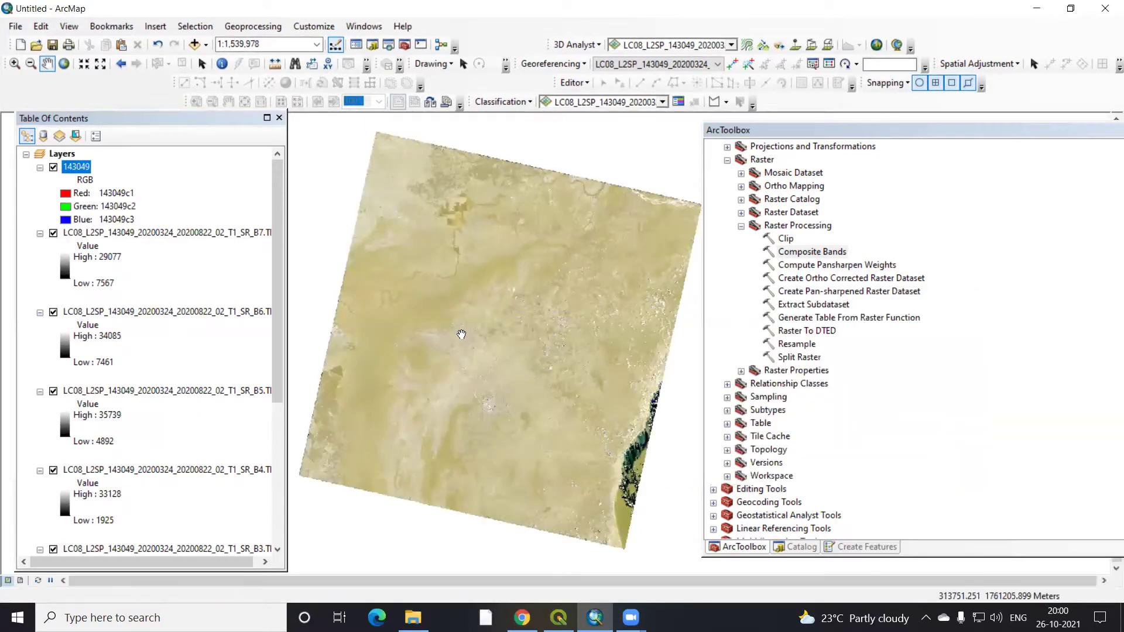
Set the 143049 composite's RGB channels to 143049c5 for red, 143049c4 for green and 143049c3 for blue.
right_click(80, 171)
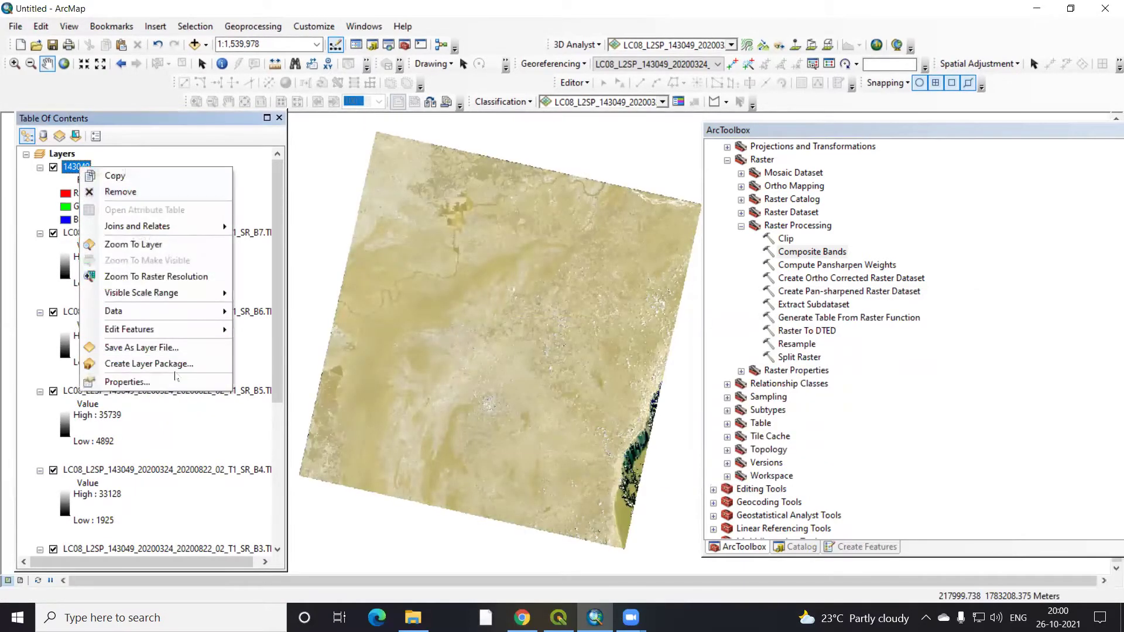
click(183, 377)
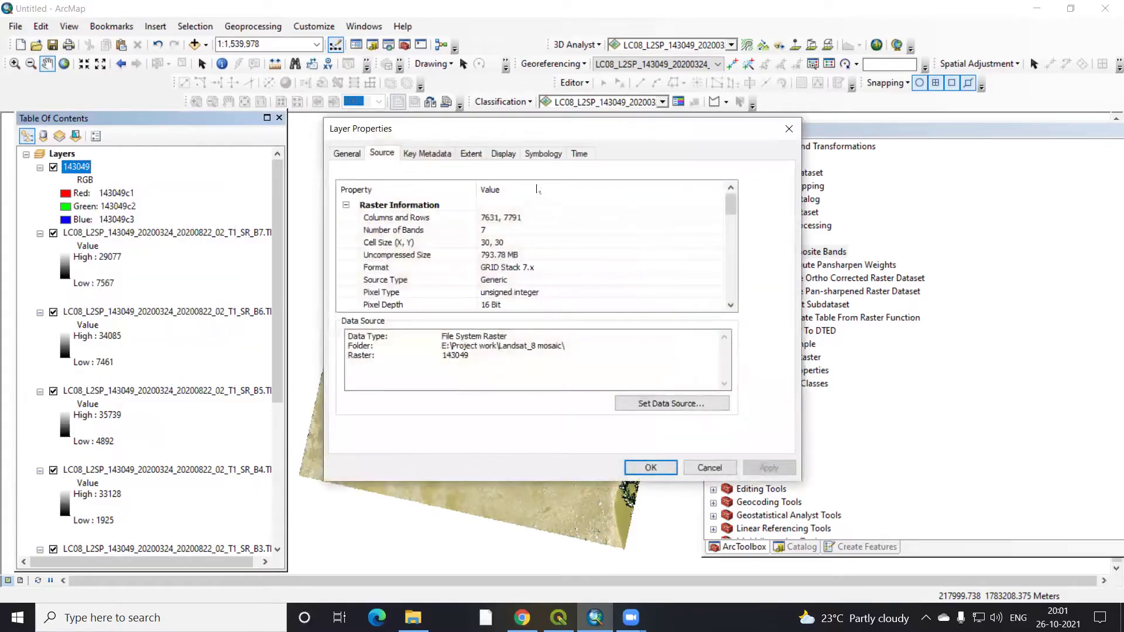
click(542, 154)
click(706, 222)
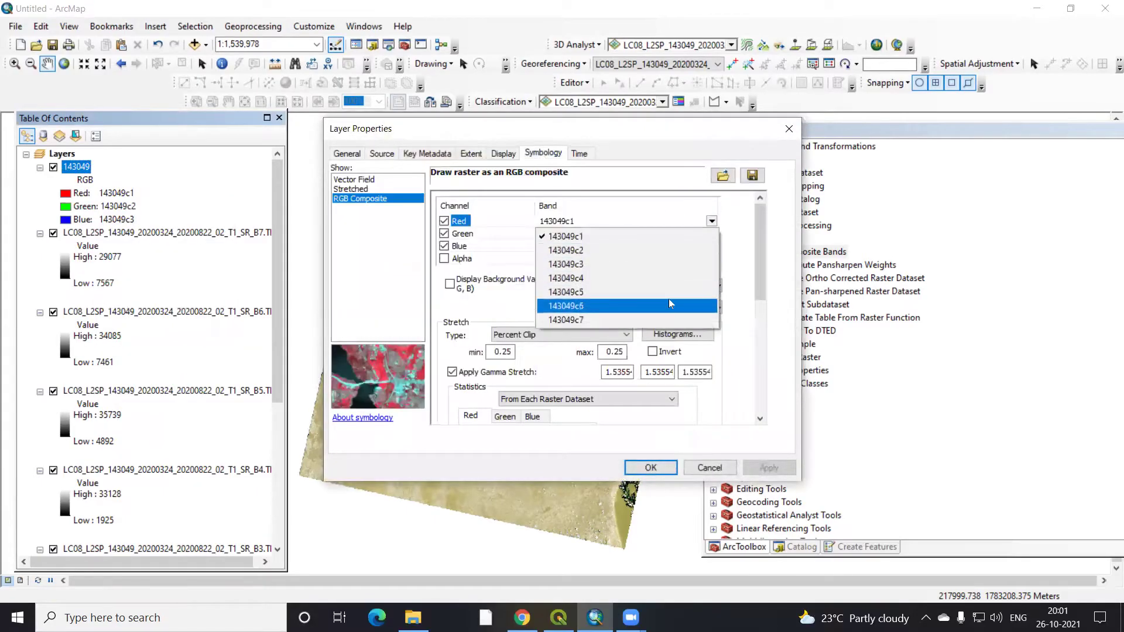
click(711, 291)
click(712, 233)
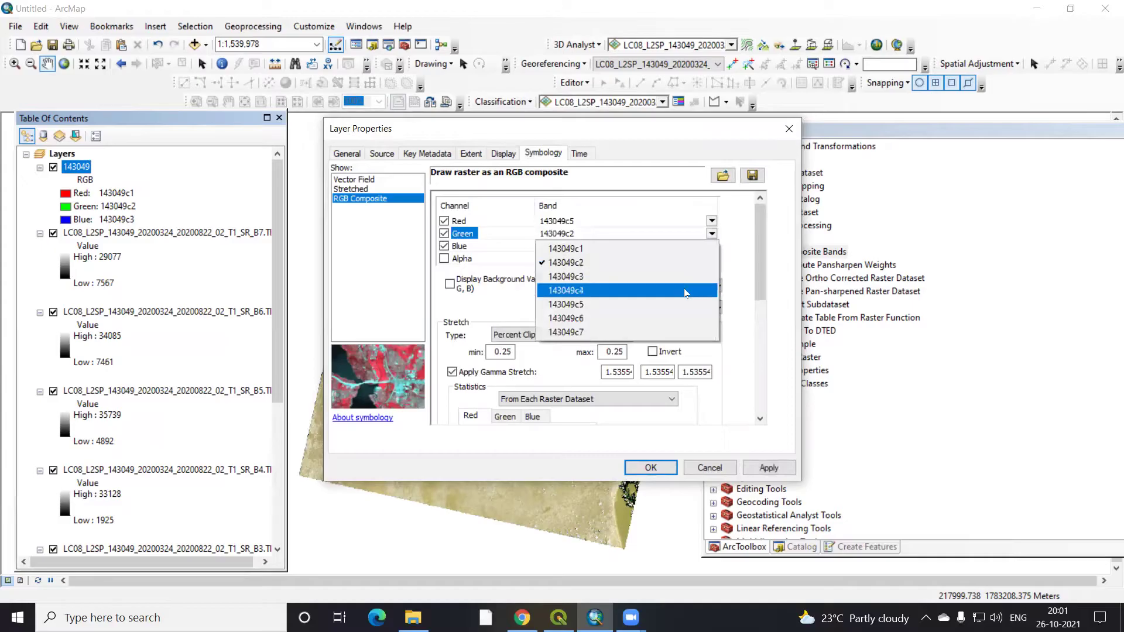
click(687, 291)
click(711, 246)
click(691, 289)
click(768, 468)
click(664, 472)
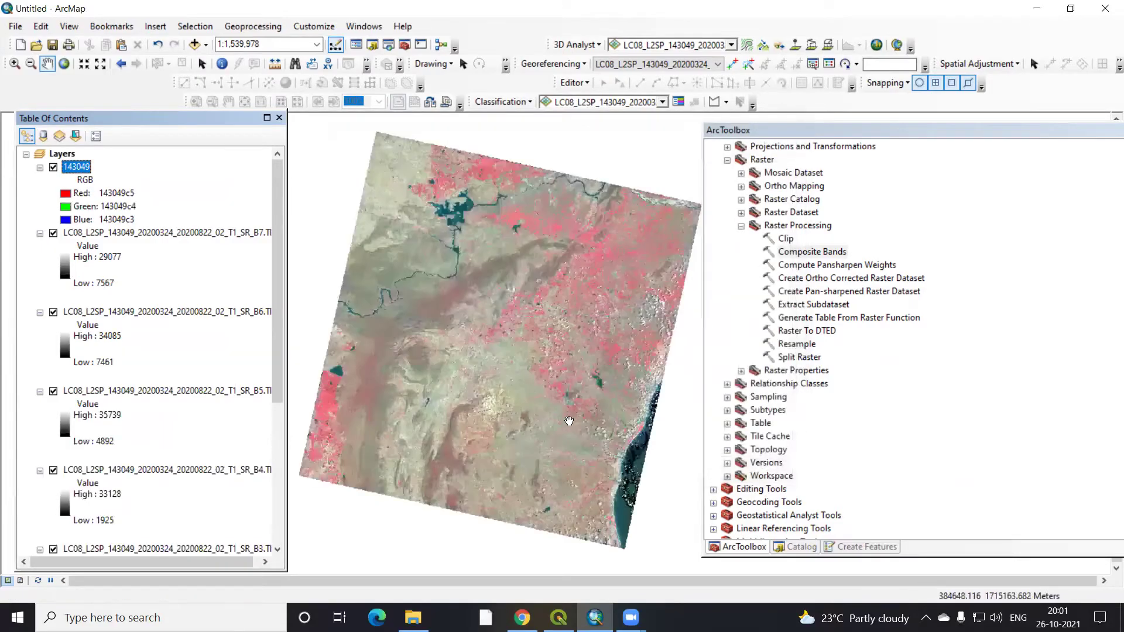
Collapse the legends of the 143049 scene's single-band layers and remove SR_B1.TIF through SR_B7.TIF from the map.
click(40, 233)
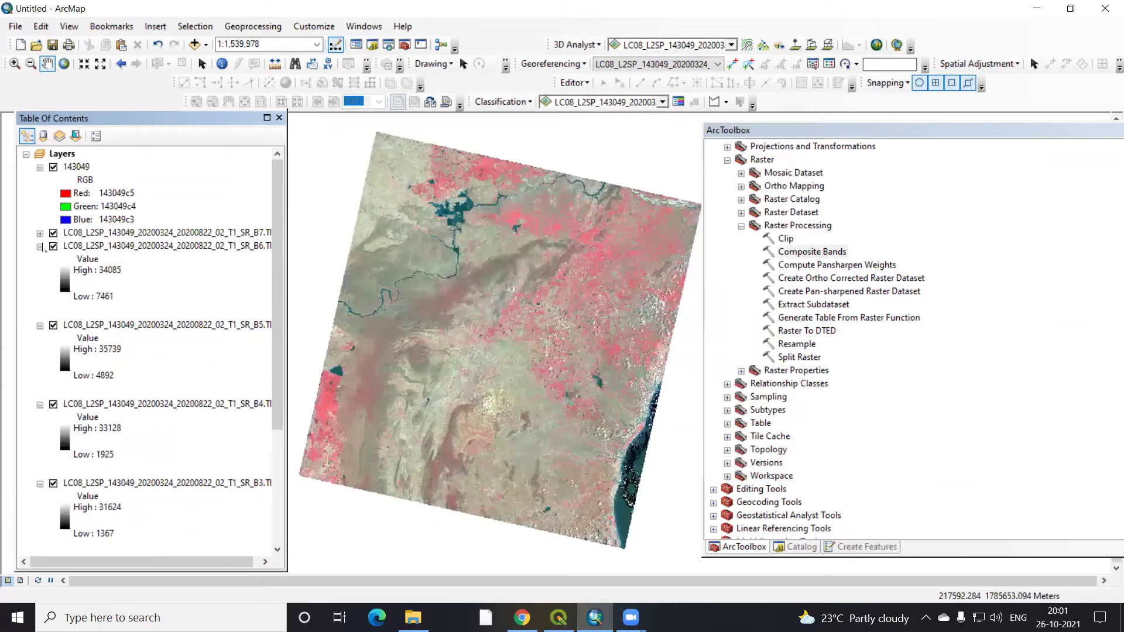
click(40, 246)
click(40, 259)
click(40, 272)
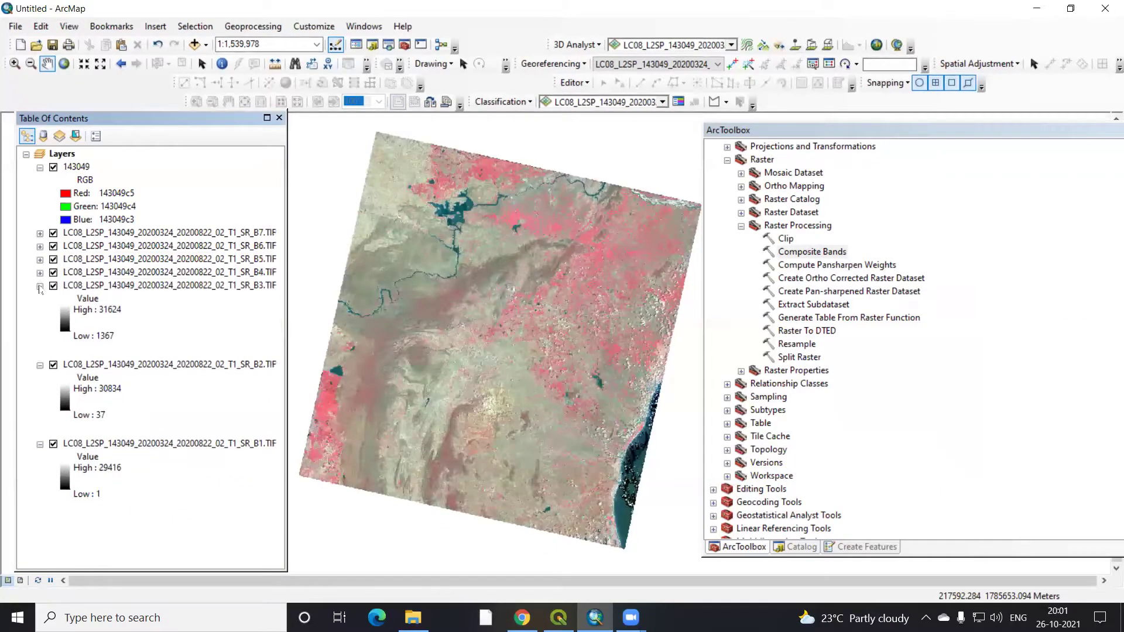
click(40, 286)
click(39, 298)
click(148, 233)
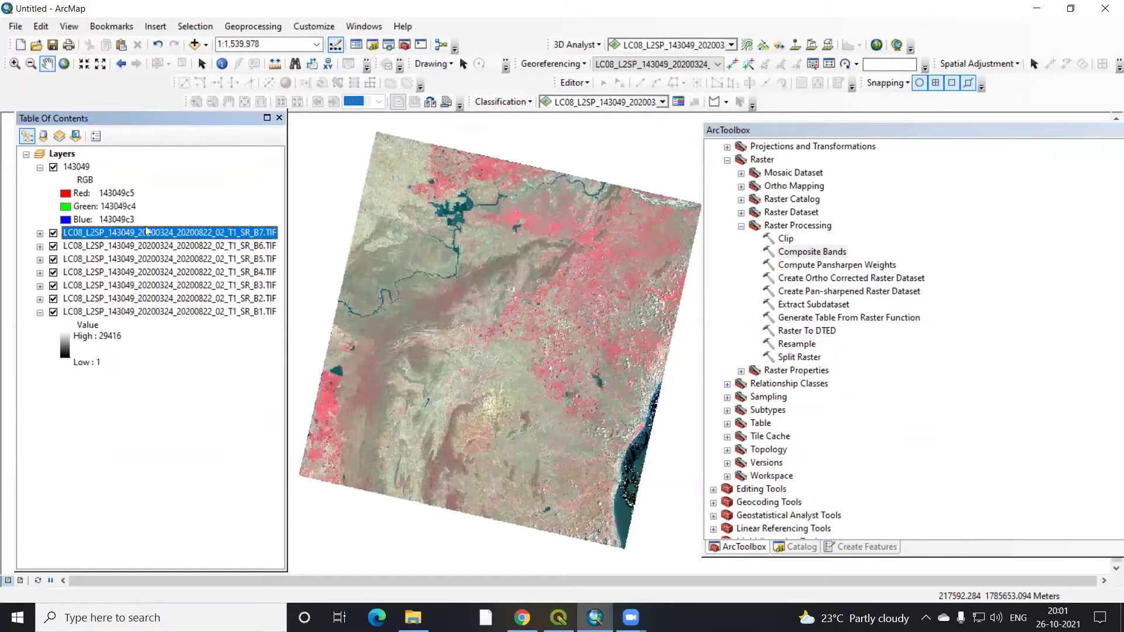
shift+click(136, 312)
right_click(149, 253)
click(195, 270)
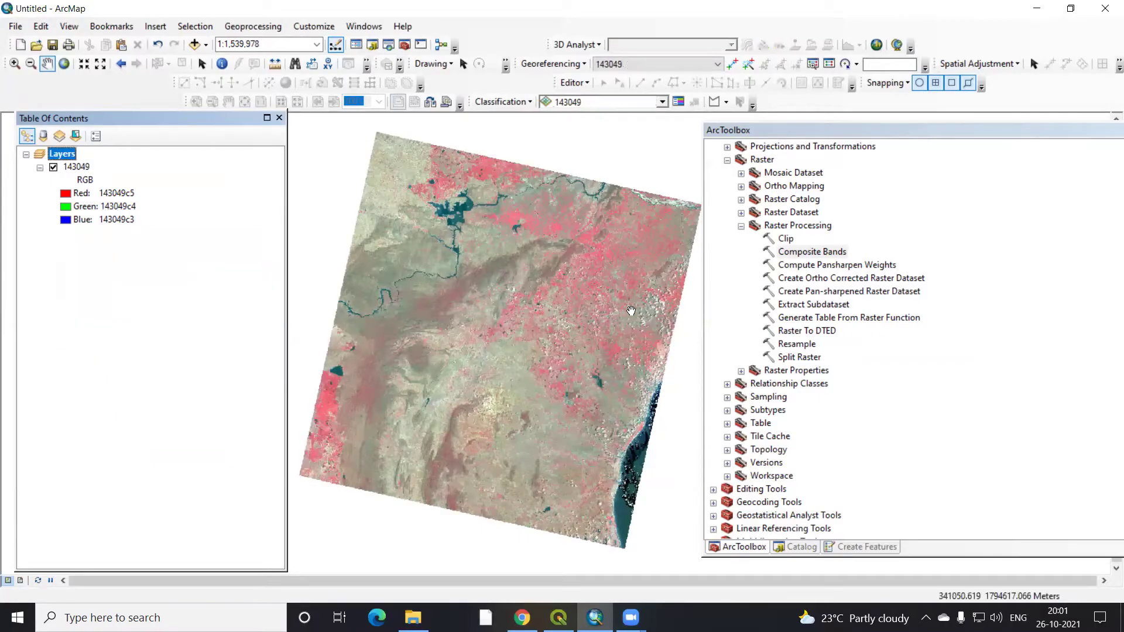
Browse the catalog's Kurnool folder to Landsat-8 2020 and expand the LC08_L2SP_143050_20200511_20200820_02_T1 scene folder.
scroll(807, 528, down, 2)
click(801, 547)
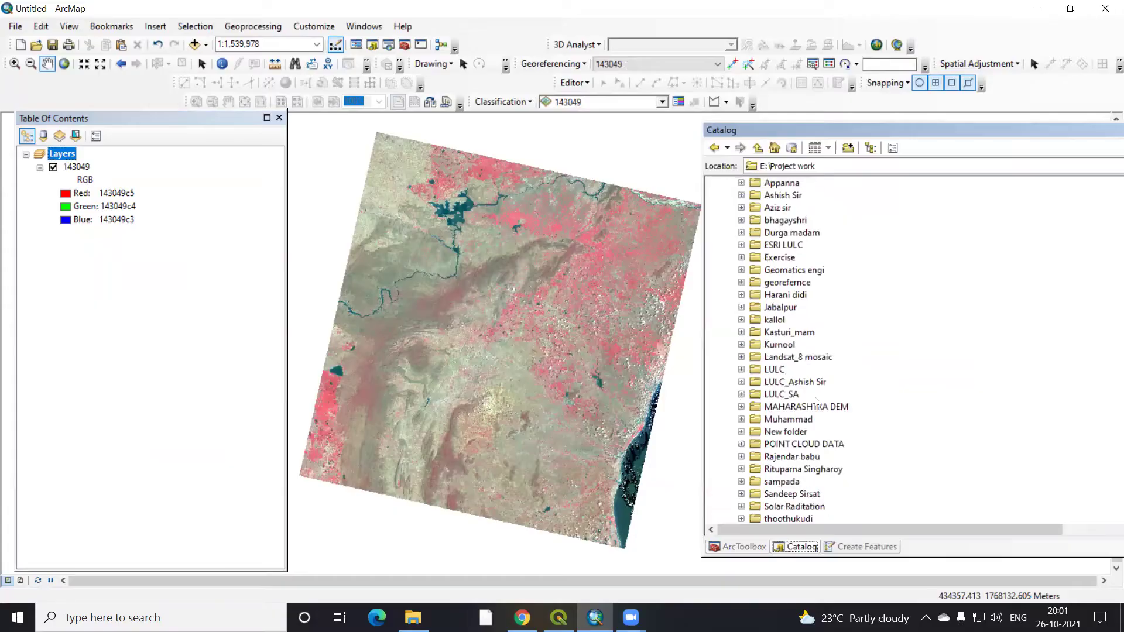
double_click(781, 347)
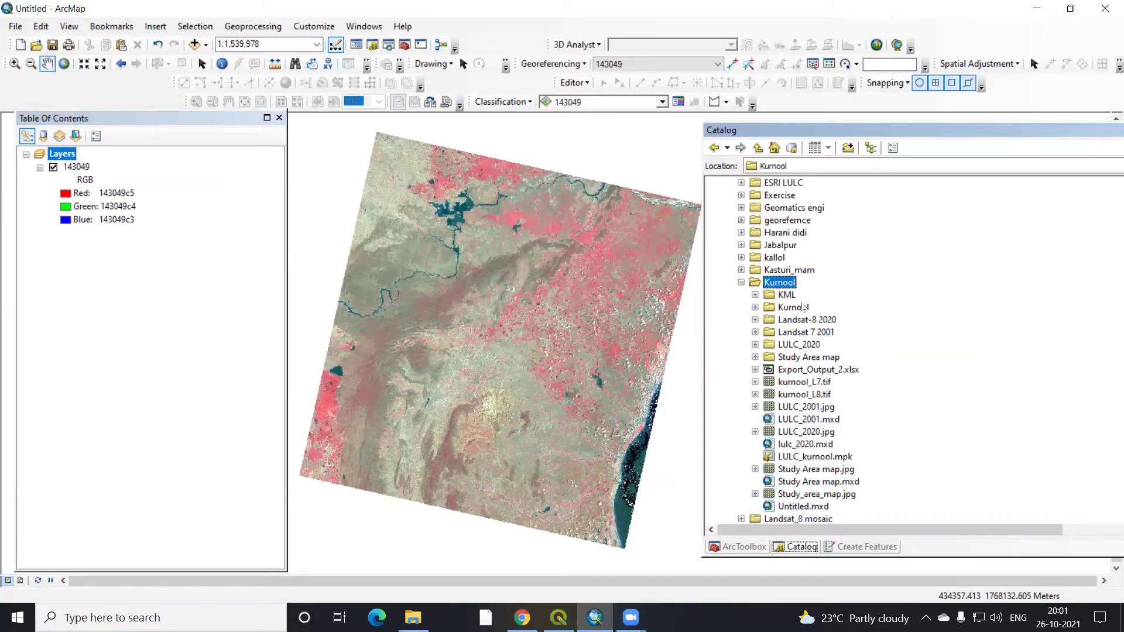
double_click(805, 308)
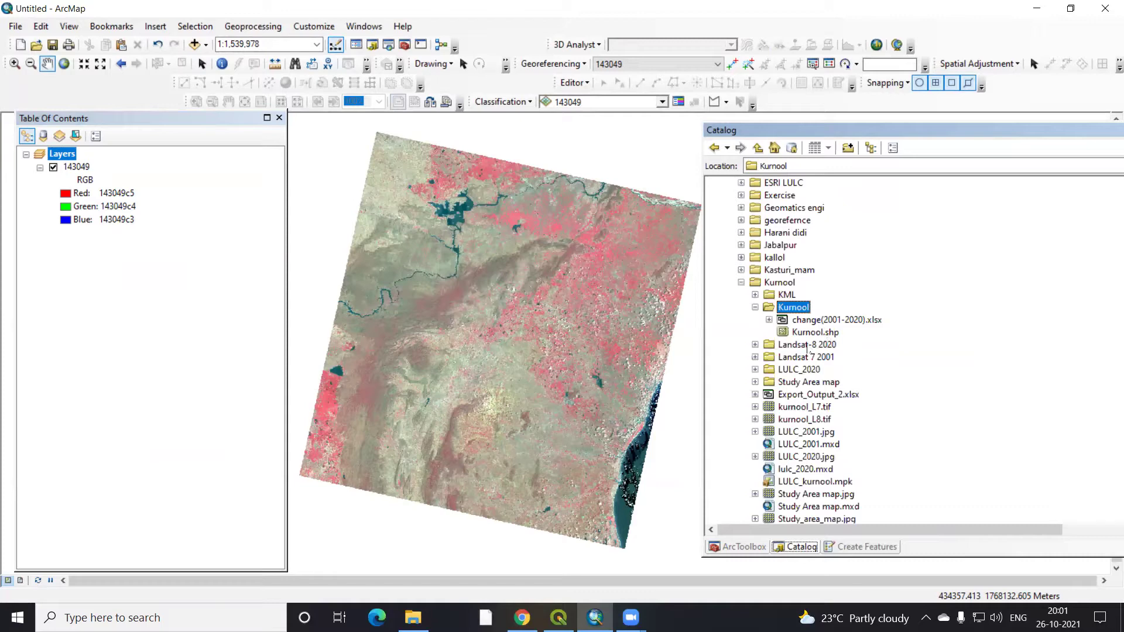
double_click(809, 346)
double_click(844, 371)
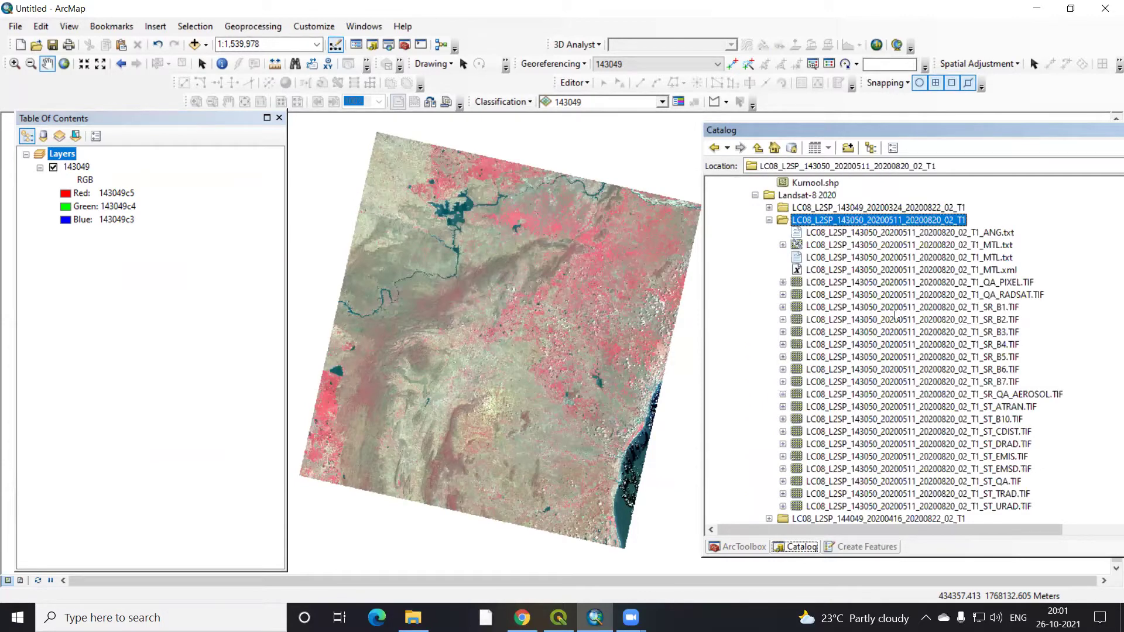
Add the 143050 scene's surface reflectance bands SR_B1.TIF through SR_B7.TIF to the map in ascending order.
scroll(941, 325, down, 1)
drag(968, 271, 504, 319)
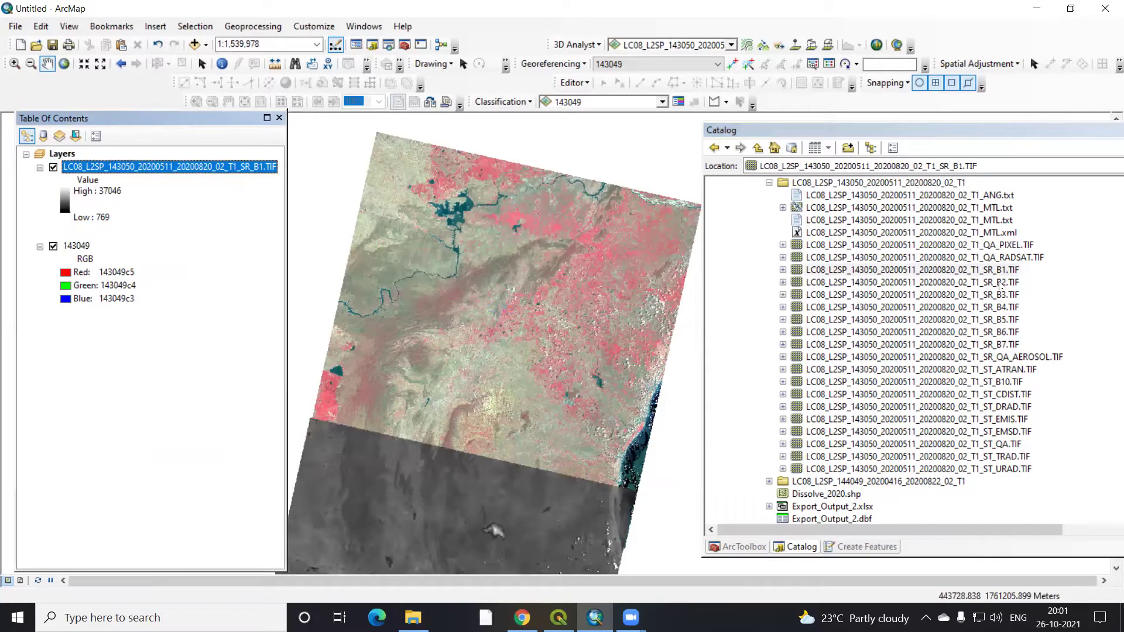
drag(995, 282, 504, 319)
click(936, 307)
drag(937, 307, 504, 319)
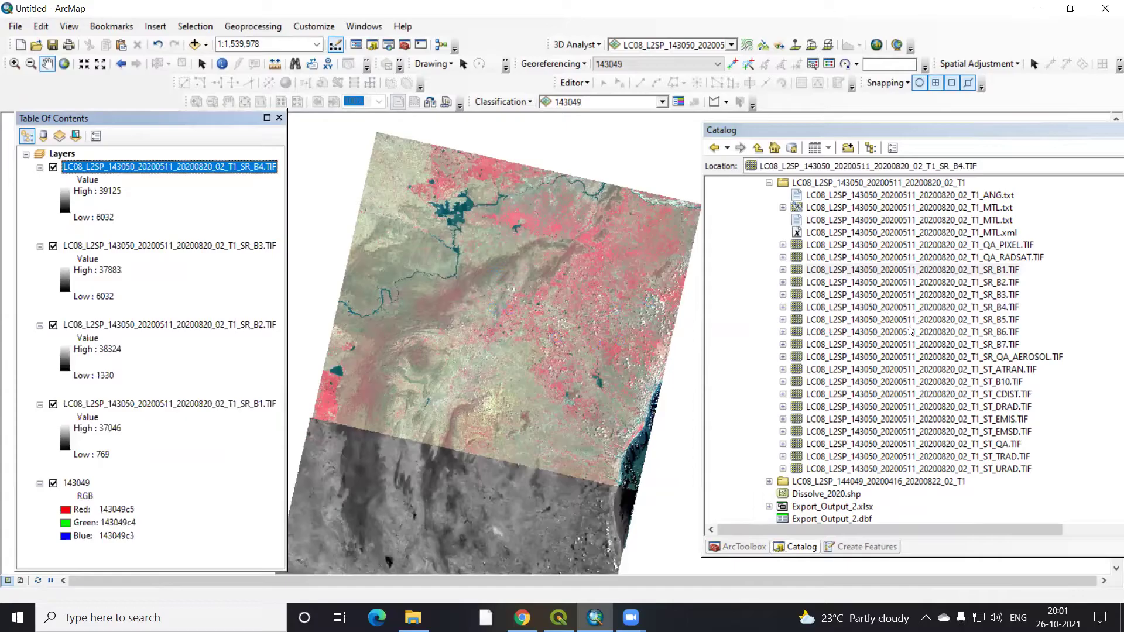
drag(915, 323, 568, 360)
drag(972, 331, 651, 347)
drag(931, 345, 508, 444)
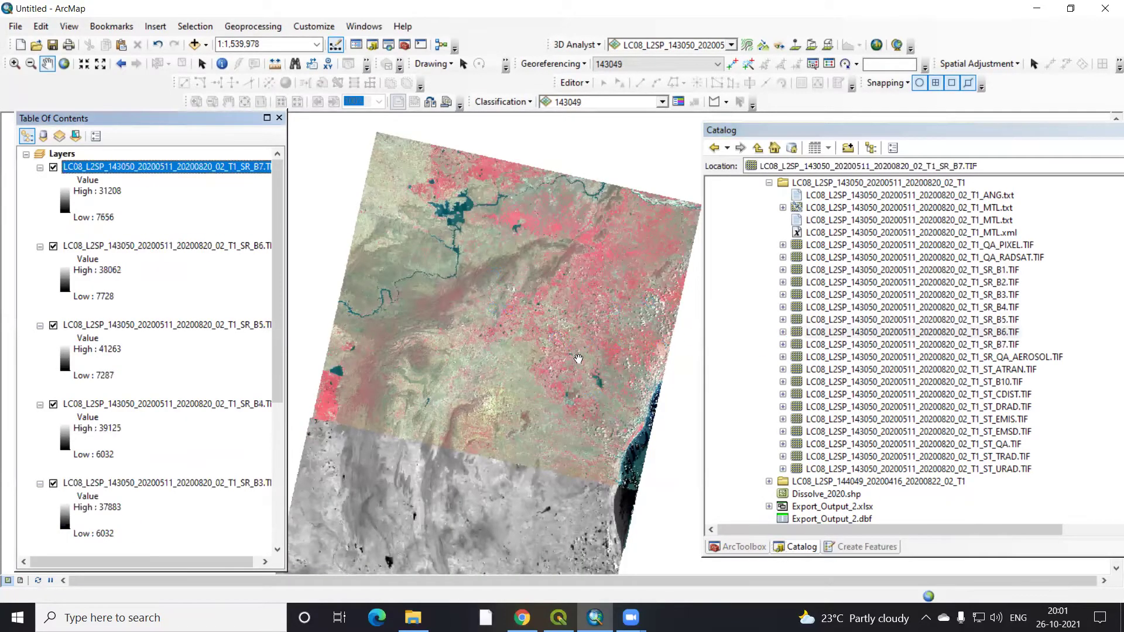
scroll(508, 443, down, 2)
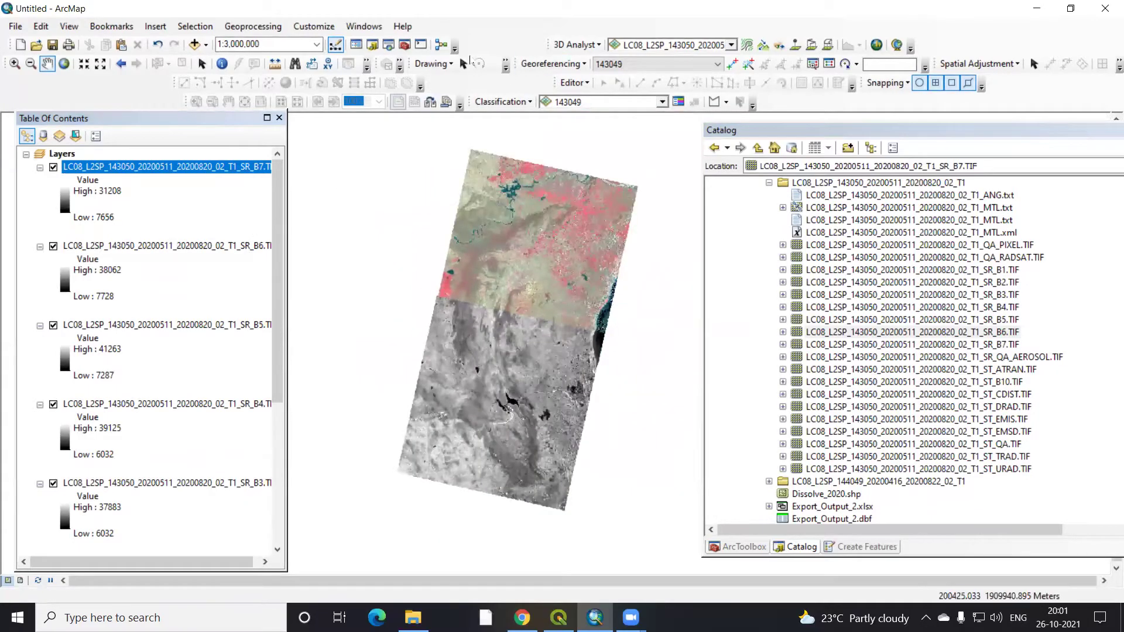
Open the Composite Bands tool and add the 143050 scene's SR_B1.TIF through SR_B7.TIF as input rasters, in ascending band order.
click(404, 44)
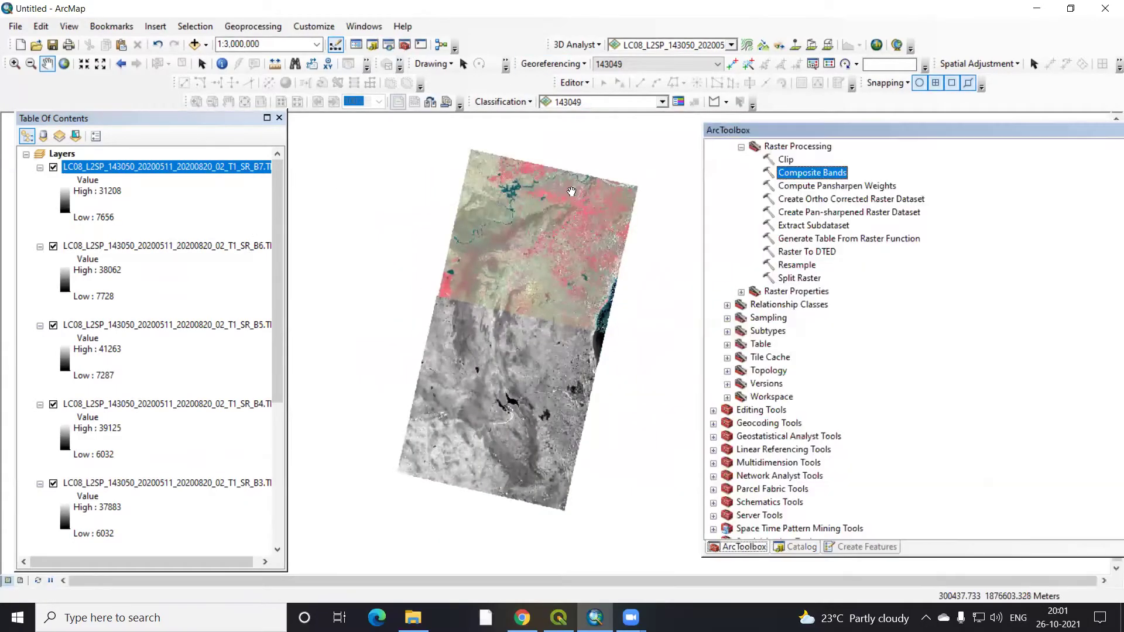
double_click(811, 172)
click(684, 108)
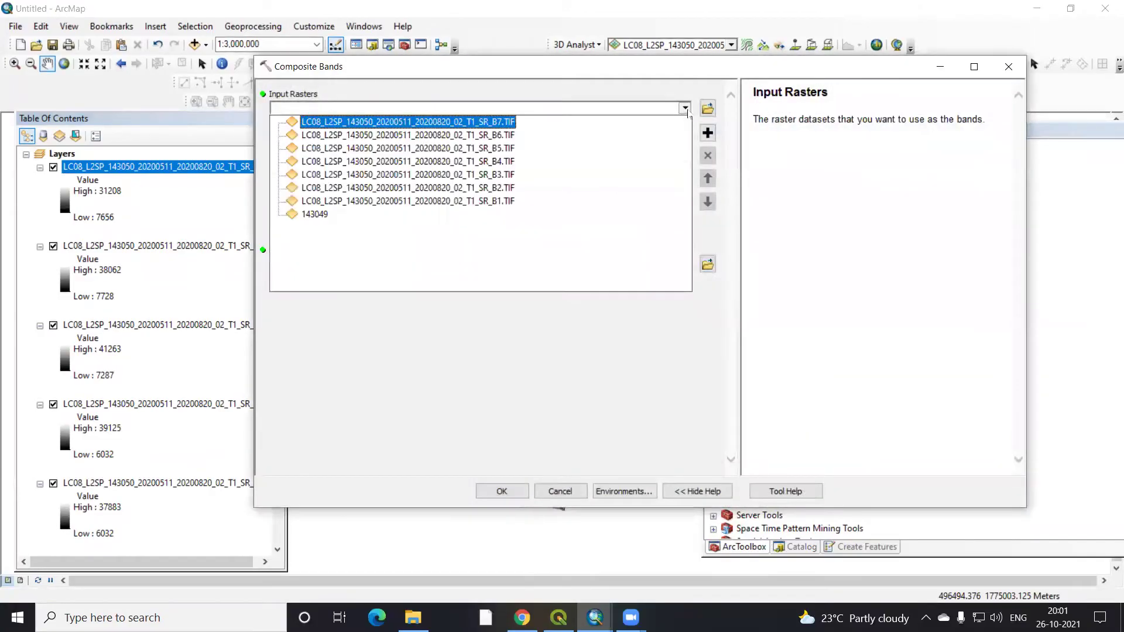
click(485, 205)
click(661, 109)
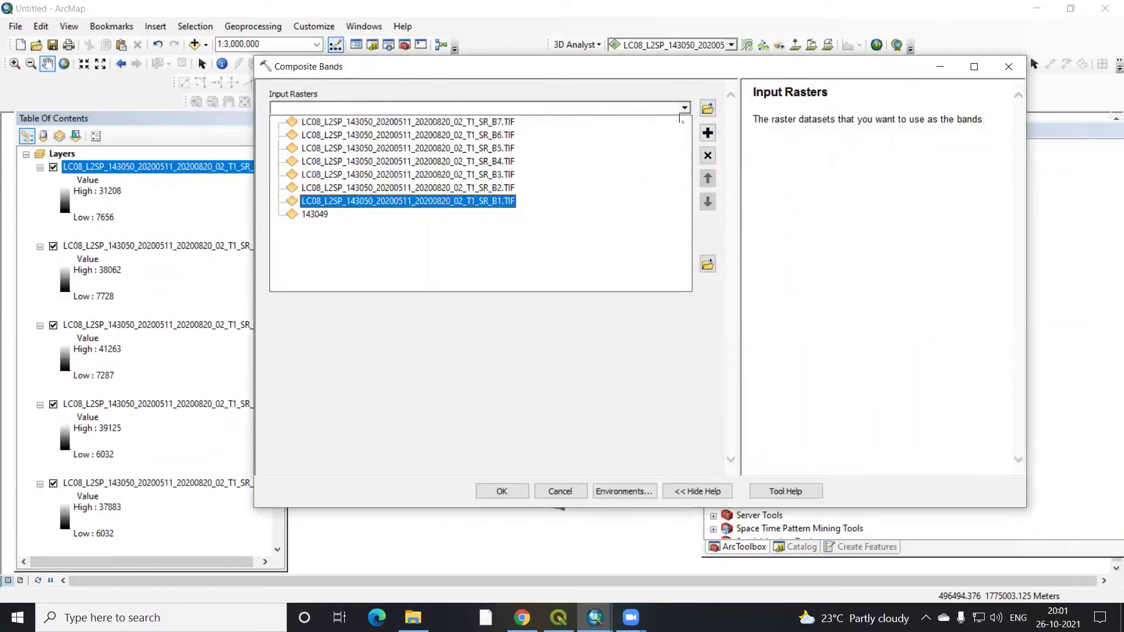
click(547, 187)
click(684, 109)
click(543, 174)
click(684, 108)
click(523, 161)
click(684, 108)
click(583, 146)
click(684, 108)
click(594, 135)
click(684, 108)
click(632, 121)
Name the output raster 143050 in the Landsat_8 mosaic folder and run Composite Bands.
click(708, 263)
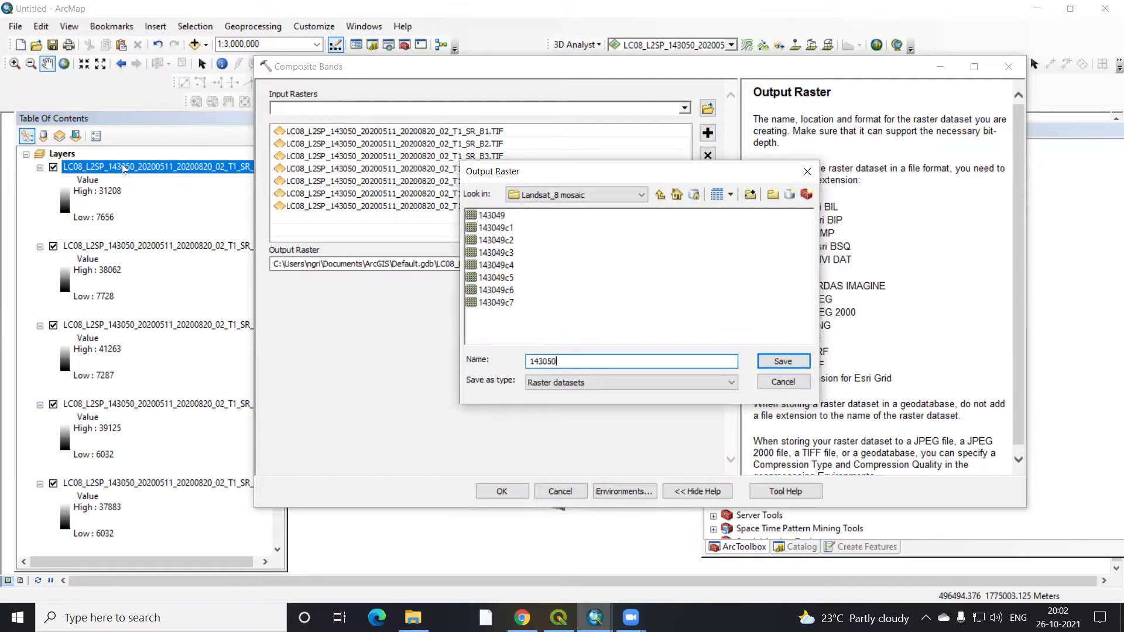
click(756, 363)
click(513, 491)
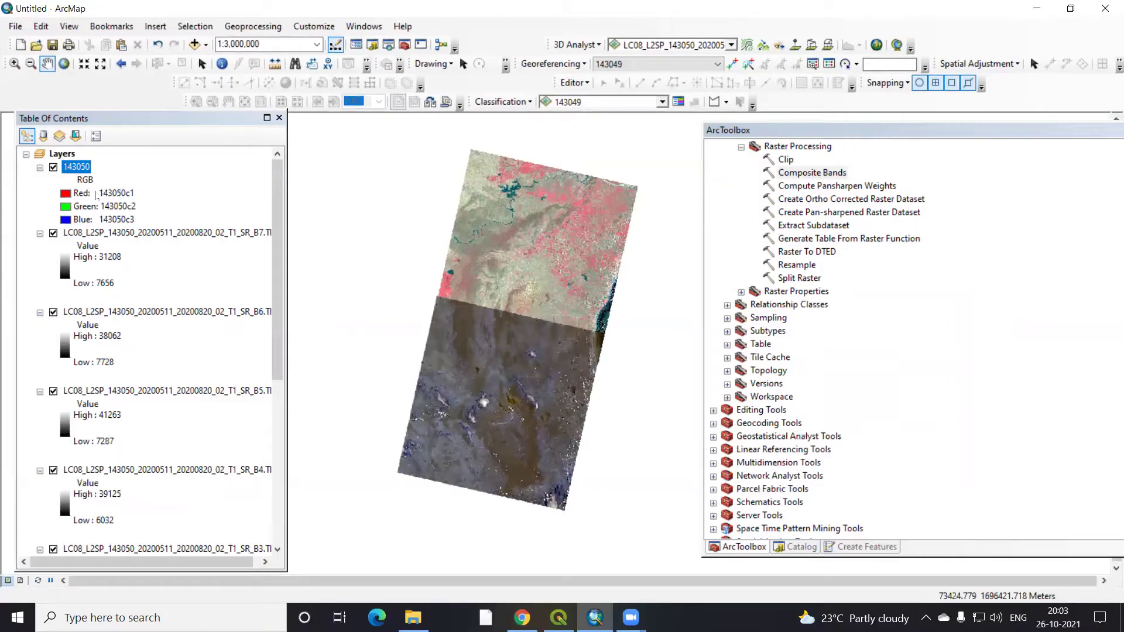
Set the 143050 composite's RGB channels to 143050c5 for red, 143050c4 for green and 143050c3 for blue.
right_click(82, 174)
click(135, 383)
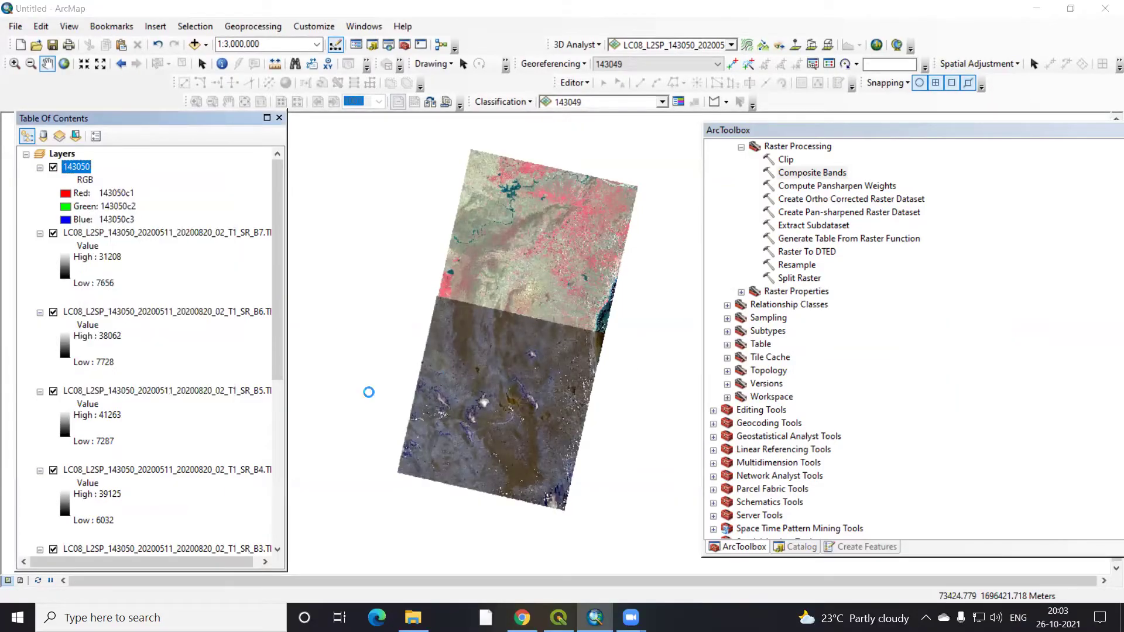
click(712, 234)
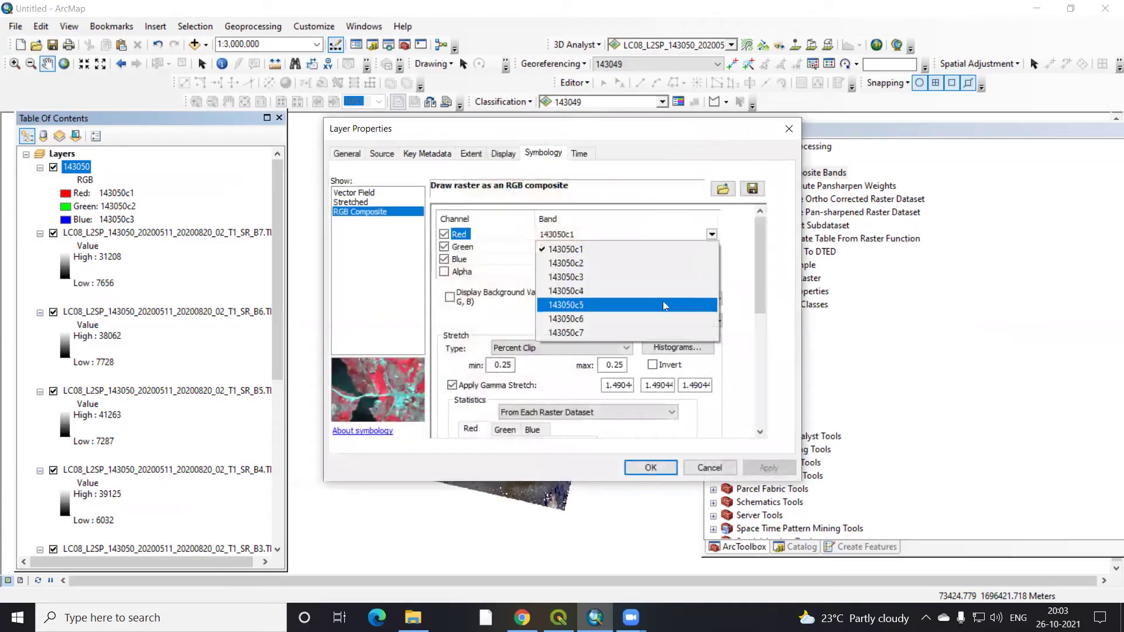
click(664, 304)
click(712, 246)
click(708, 304)
click(712, 259)
click(674, 302)
click(769, 468)
click(665, 472)
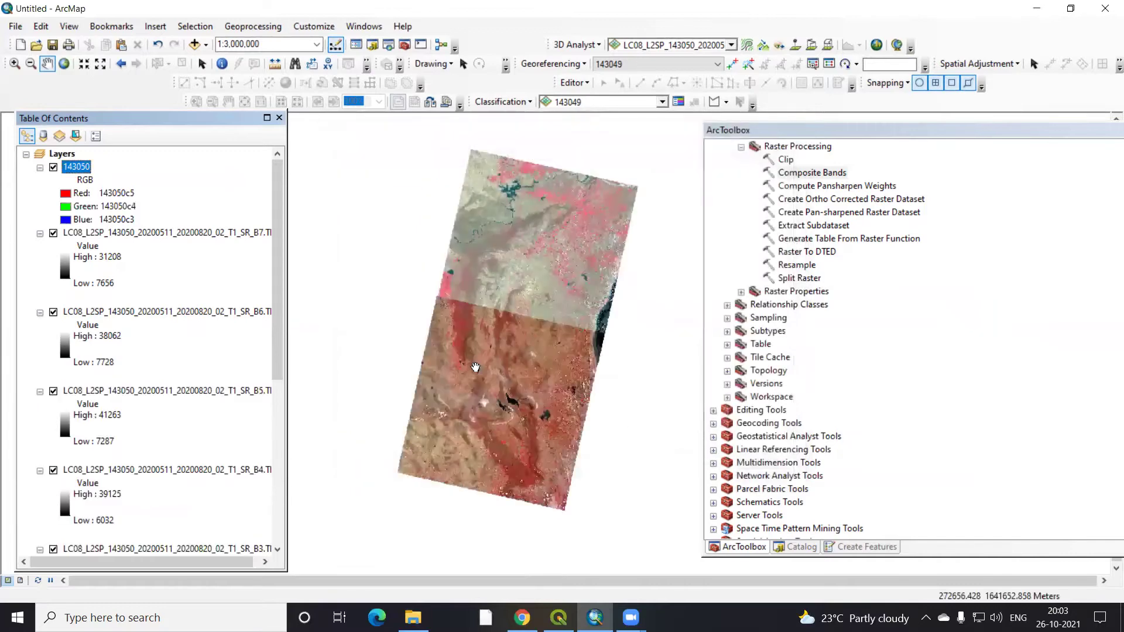
scroll(508, 274, up, 2)
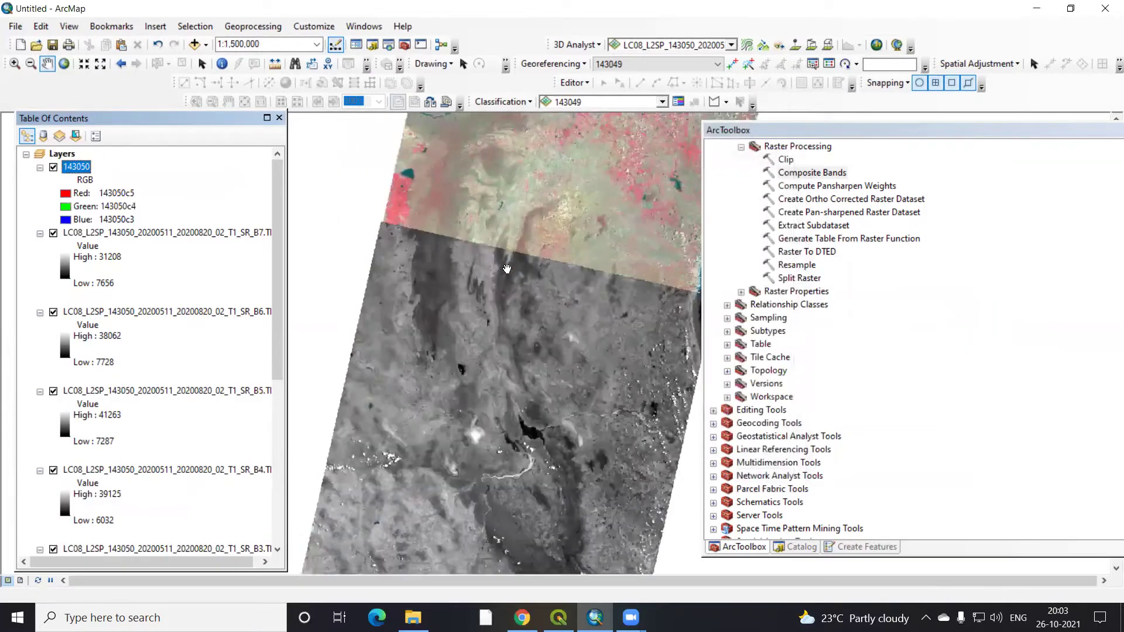
Collapse the 143050 band legends, and remove SR_B1.TIF through SR_B7.TIF and the 143050 composite from the map.
click(40, 233)
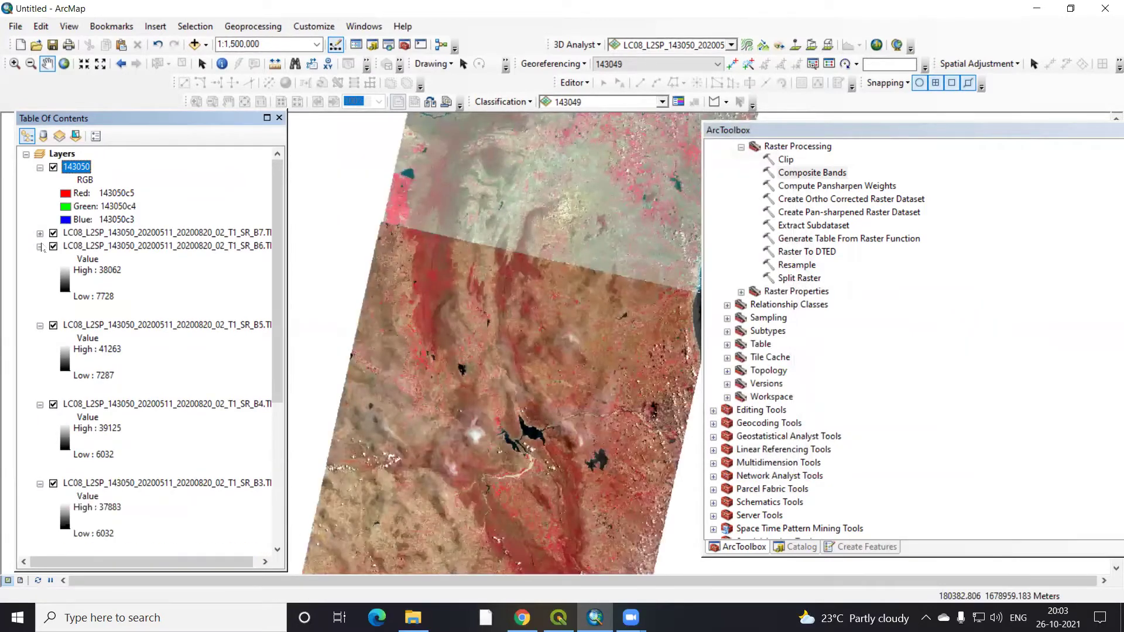
click(40, 247)
click(40, 260)
click(40, 272)
click(39, 286)
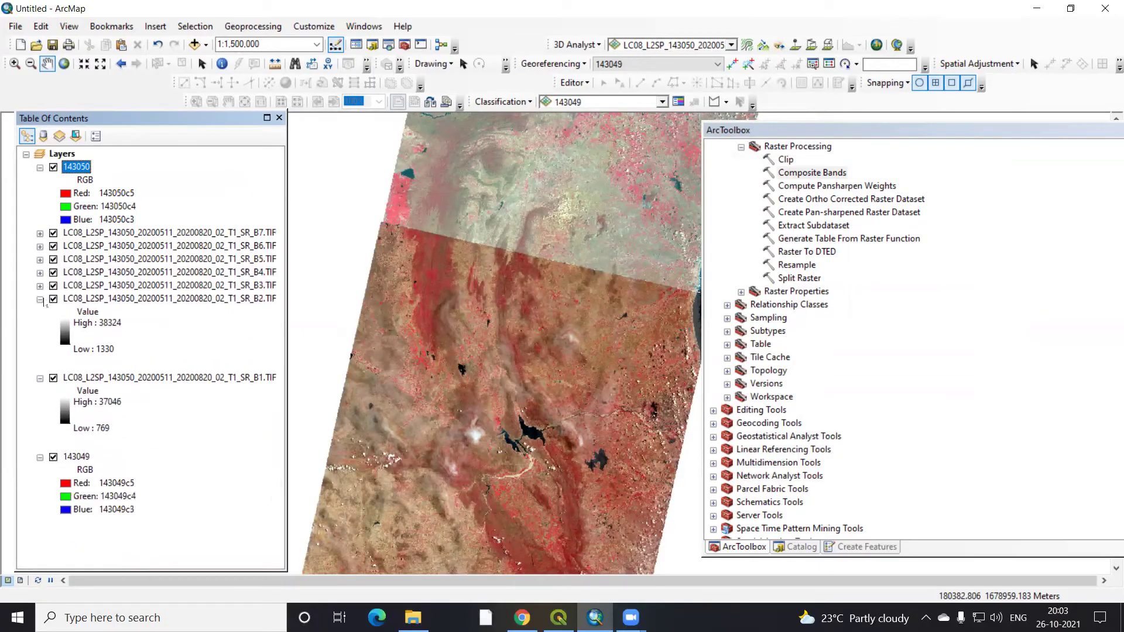
click(40, 299)
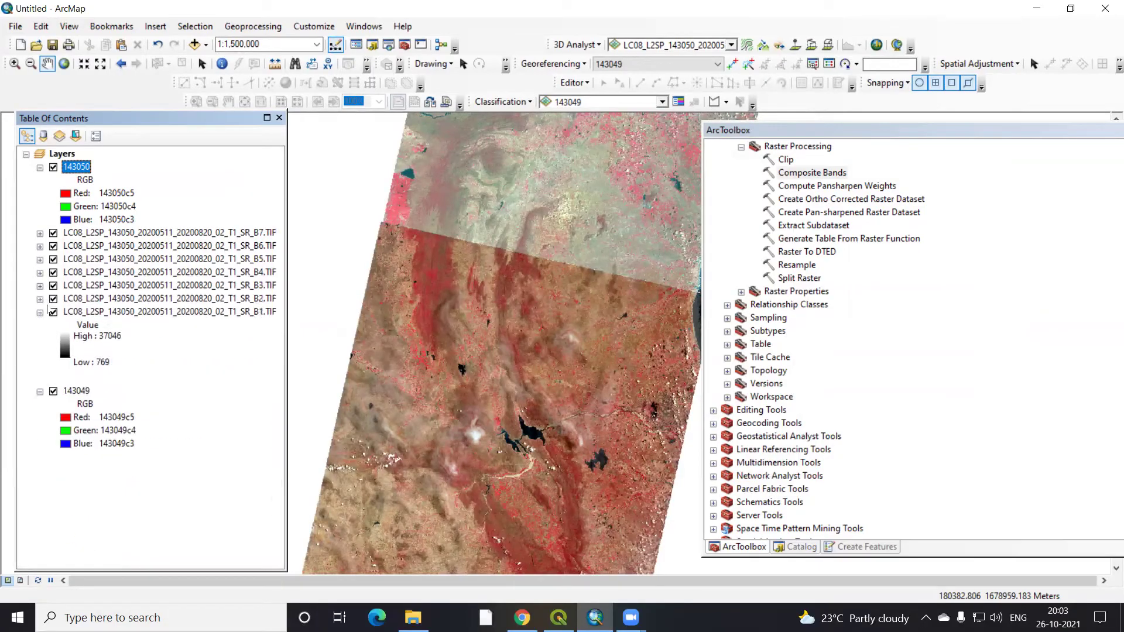
click(162, 234)
shift+click(166, 312)
right_click(169, 312)
click(216, 316)
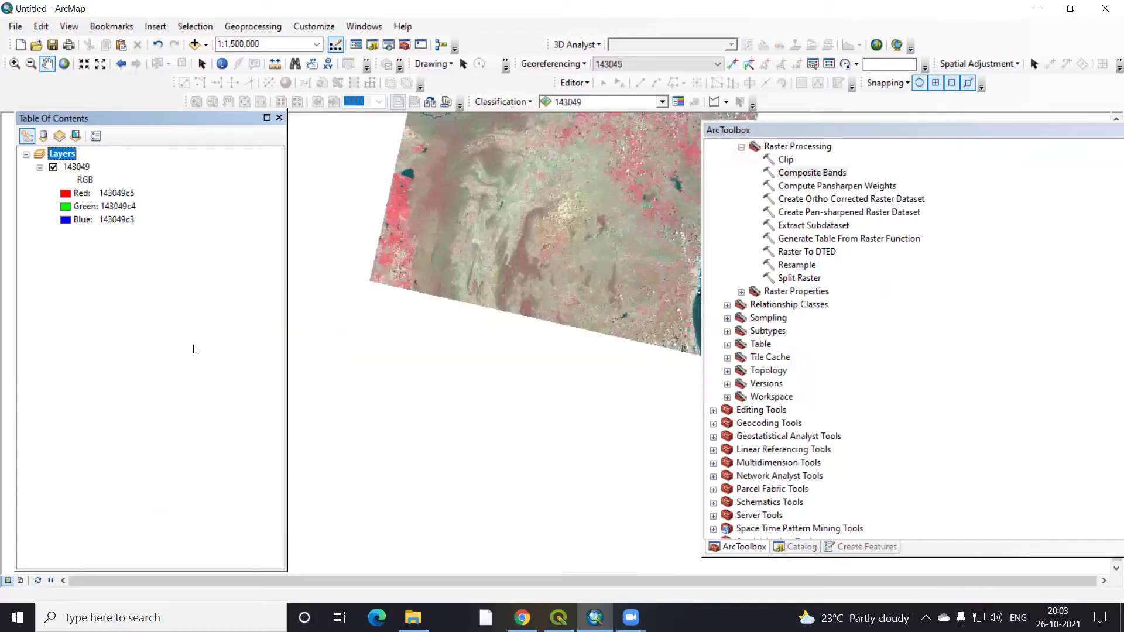
scroll(493, 302, up, 2)
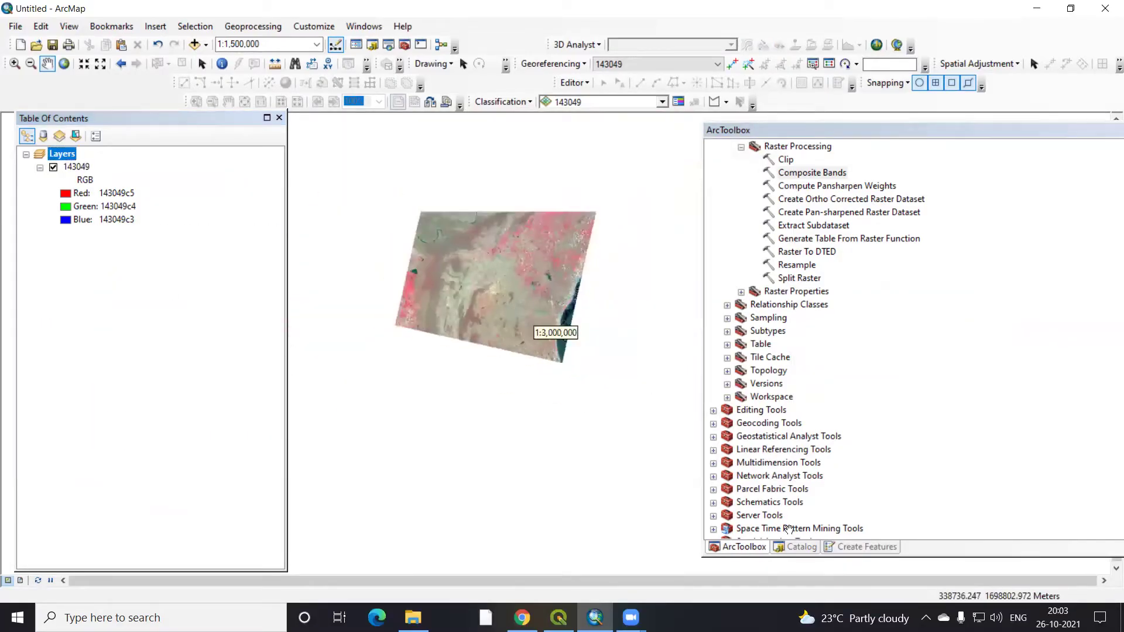
Collapse the 143050 scene, Landsat-8 2020 and Kurnool folders in the catalog tree.
click(798, 547)
scroll(835, 472, up, 5)
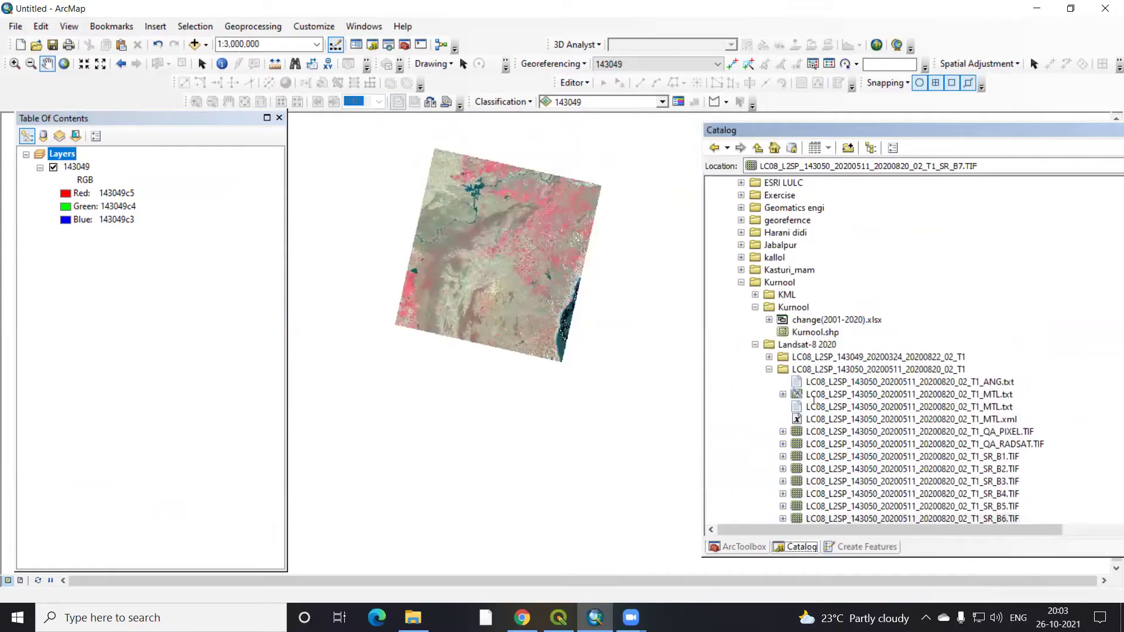
click(769, 370)
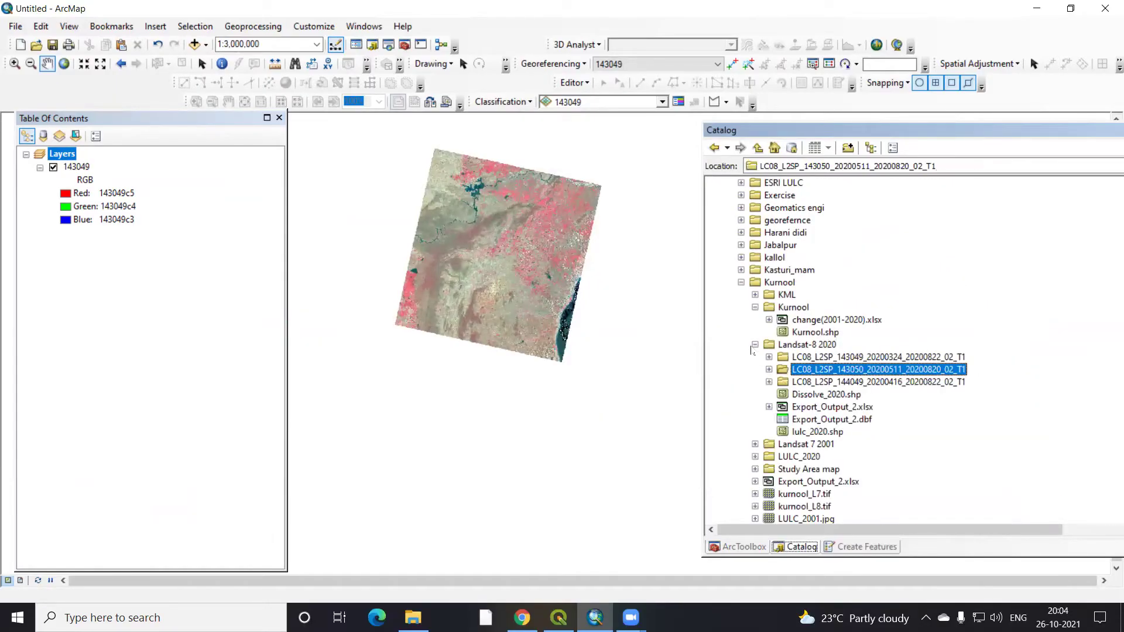
click(755, 308)
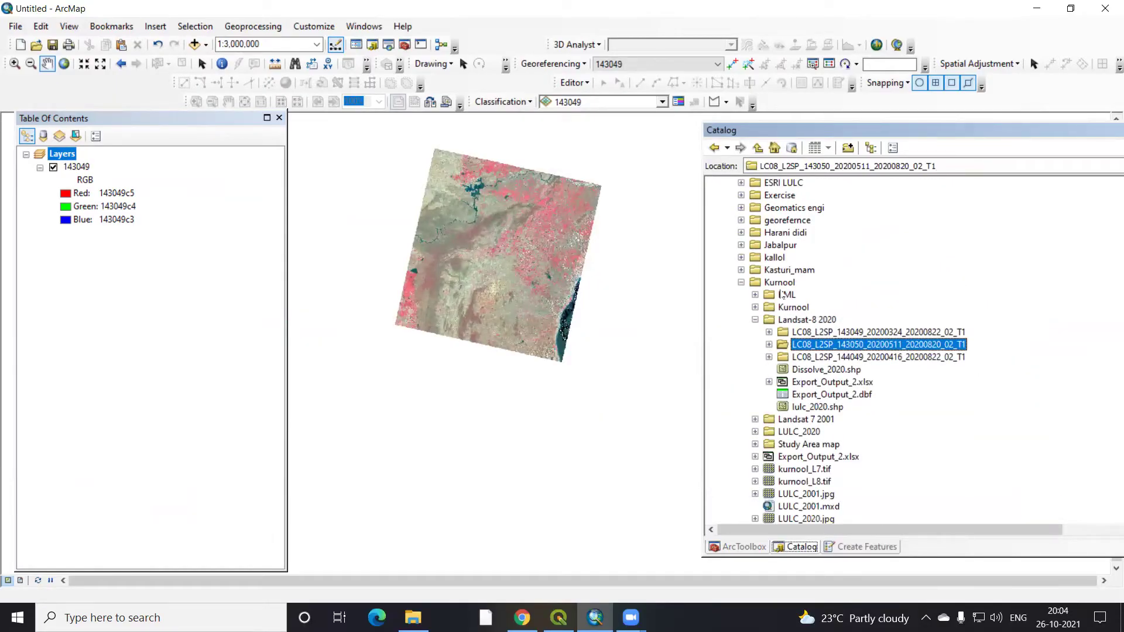
click(741, 282)
click(778, 282)
Add the 143050 composite from the Landsat_8 mosaic folder in E:\Project work to the map and place it above the 143049 layer.
scroll(781, 311, up, 9)
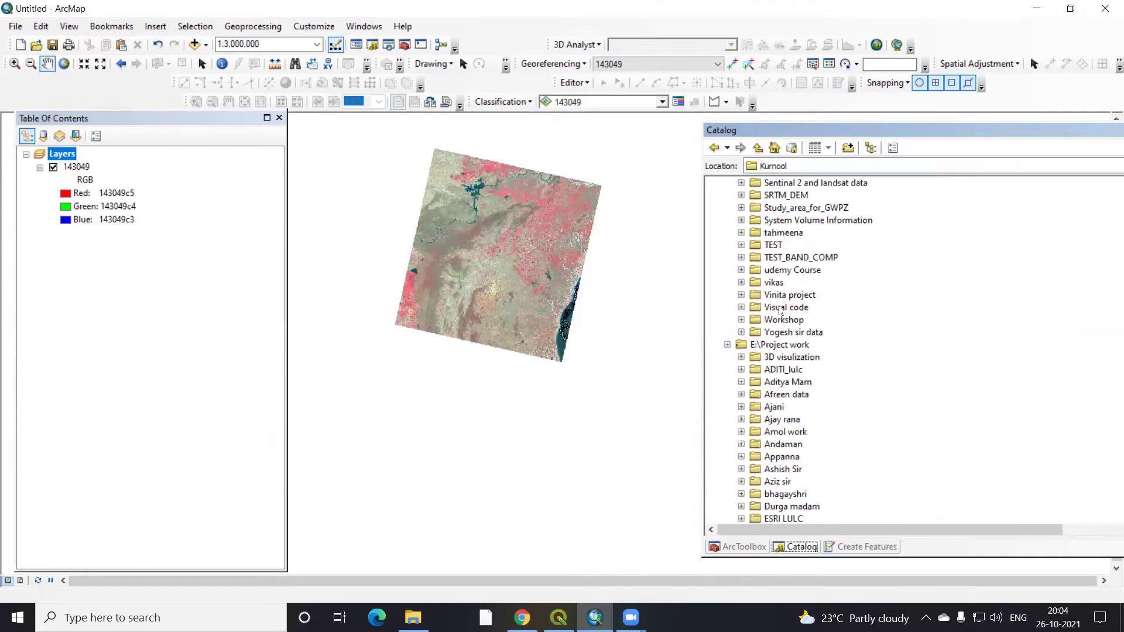
scroll(778, 316, up, 3)
scroll(778, 328, down, 2)
right_click(784, 382)
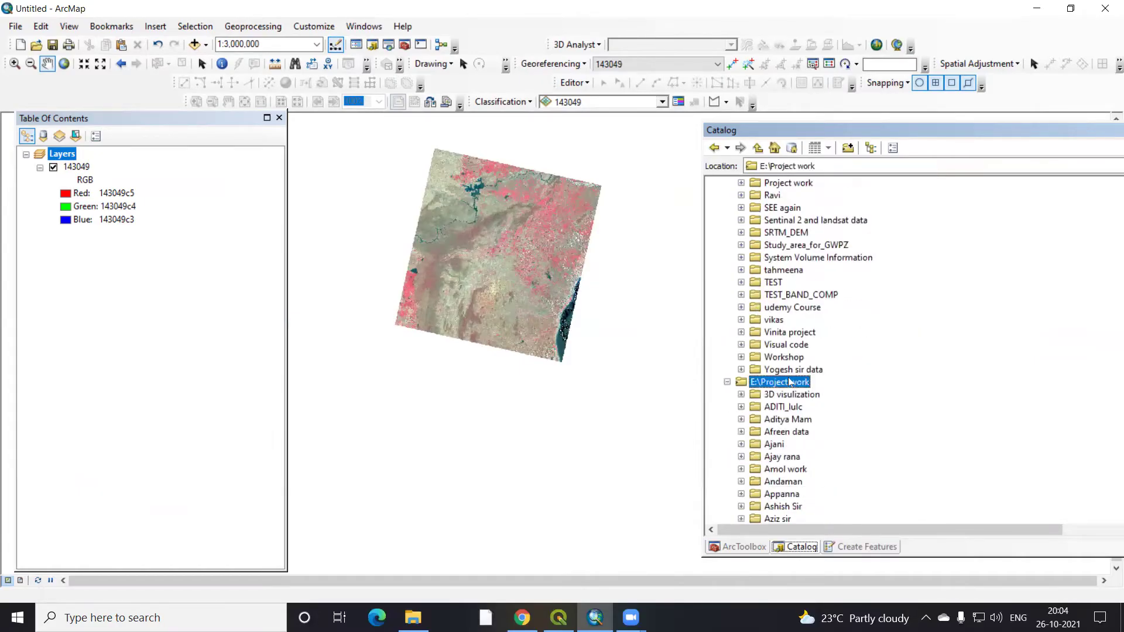
click(843, 450)
scroll(813, 426, down, 6)
click(782, 259)
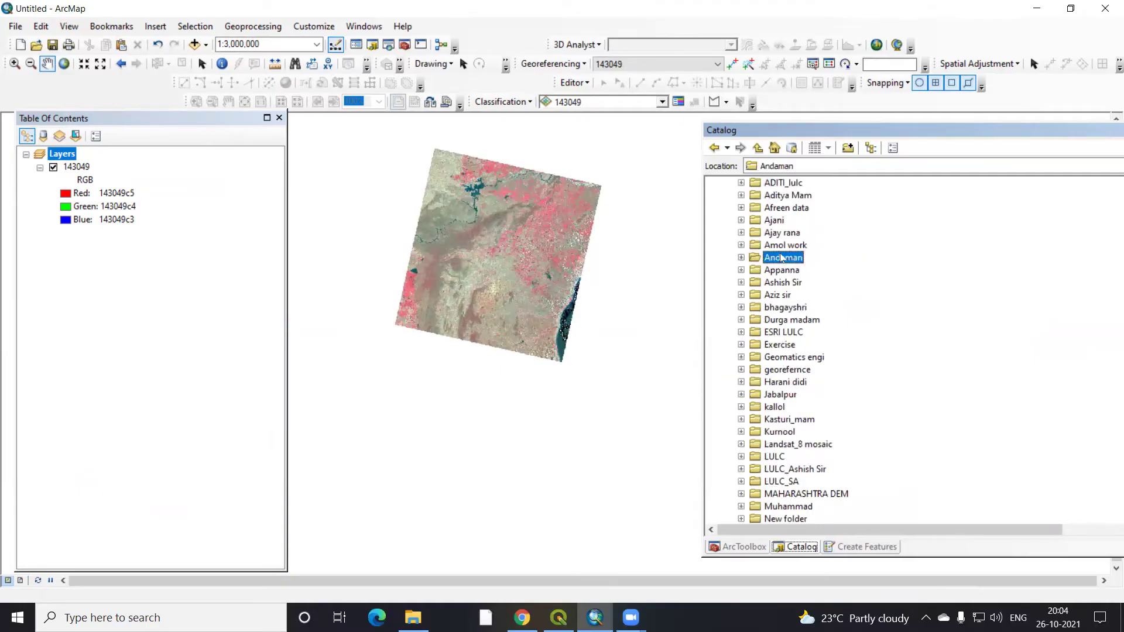
key(l)
double_click(808, 444)
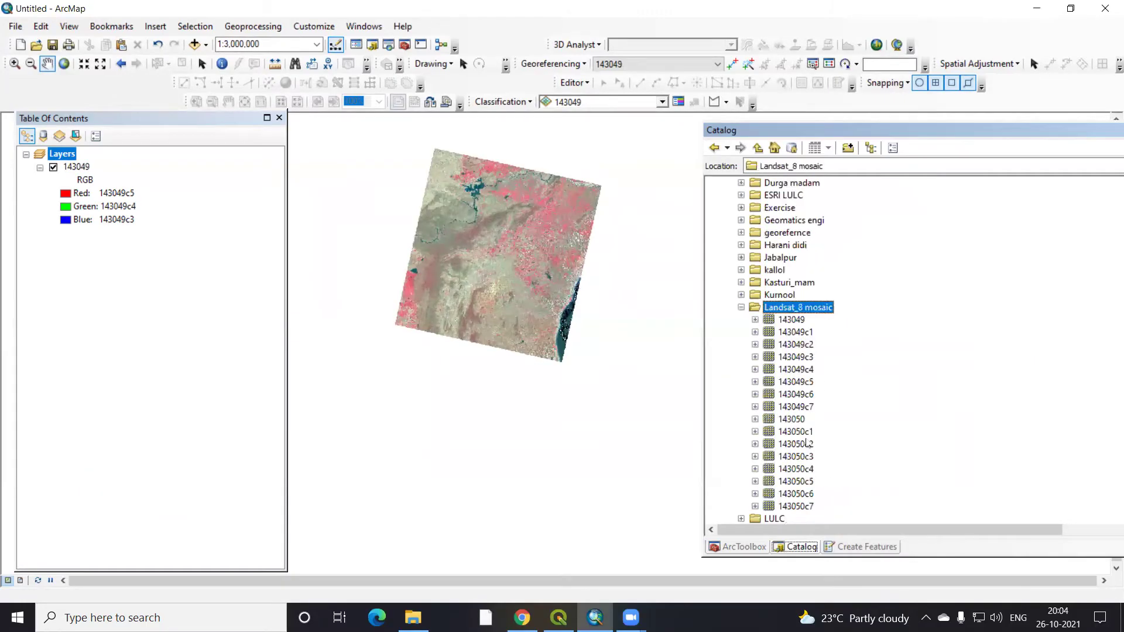
drag(798, 348, 70, 282)
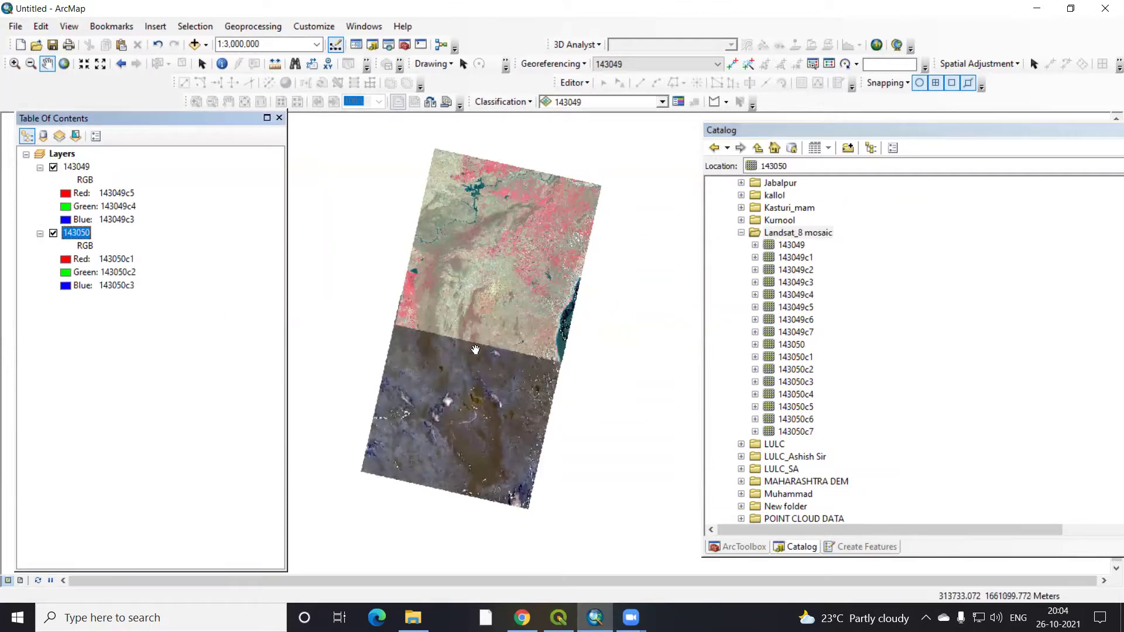
scroll(513, 322, down, 2)
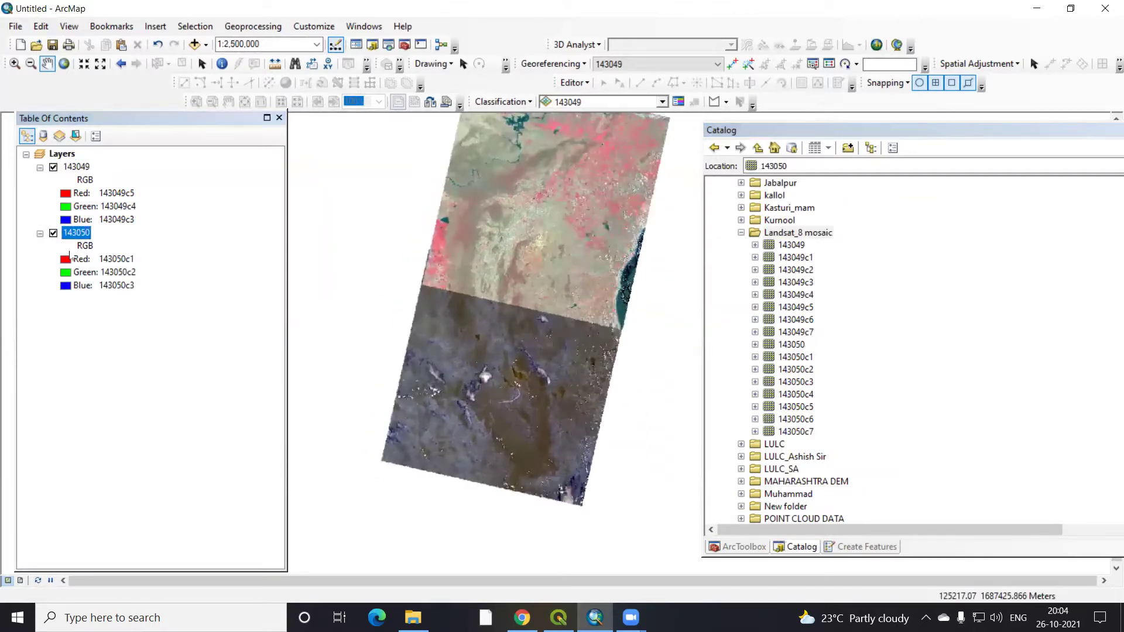
drag(74, 234, 83, 165)
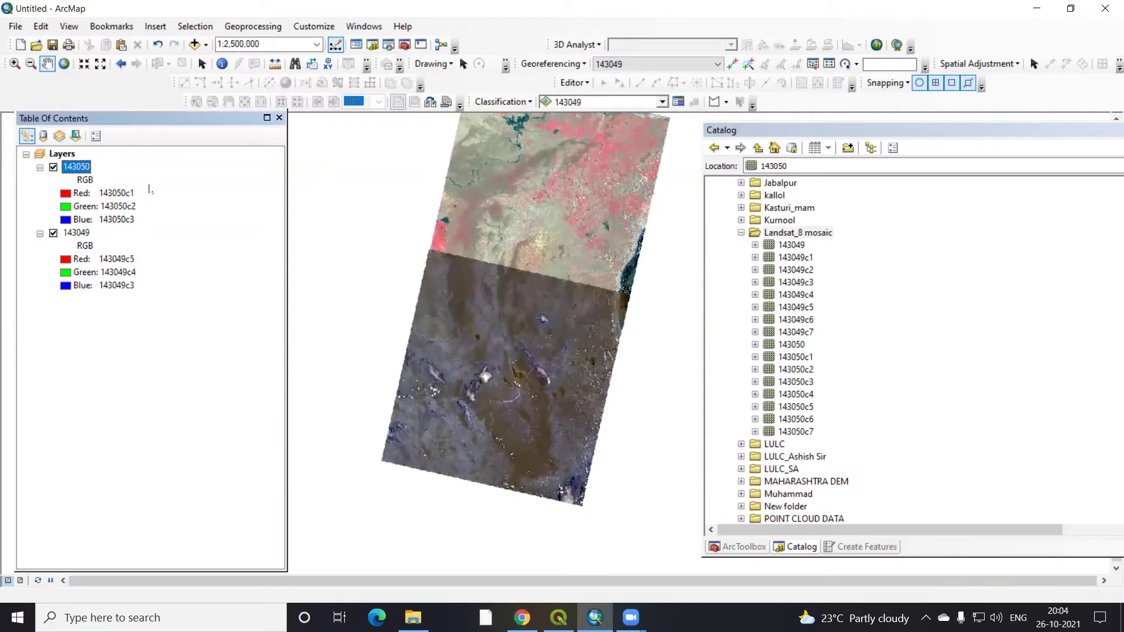
Set the 143050 layer's RGB channels to 143050c5 for red, 143050c4 for green and 143050c3 for blue.
right_click(85, 170)
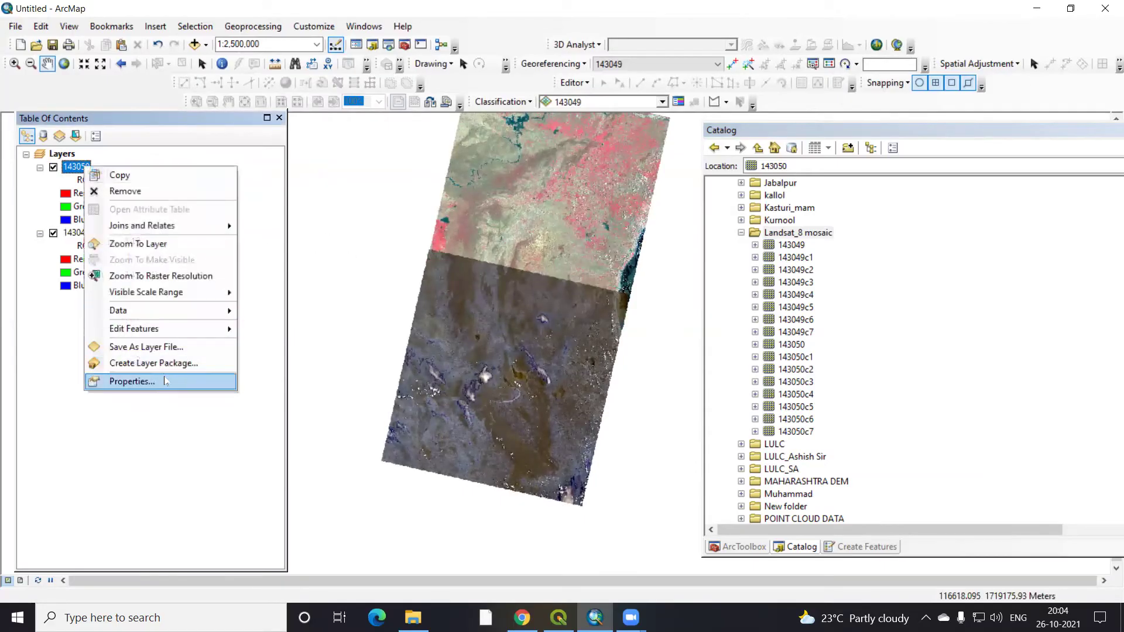
click(166, 380)
click(711, 234)
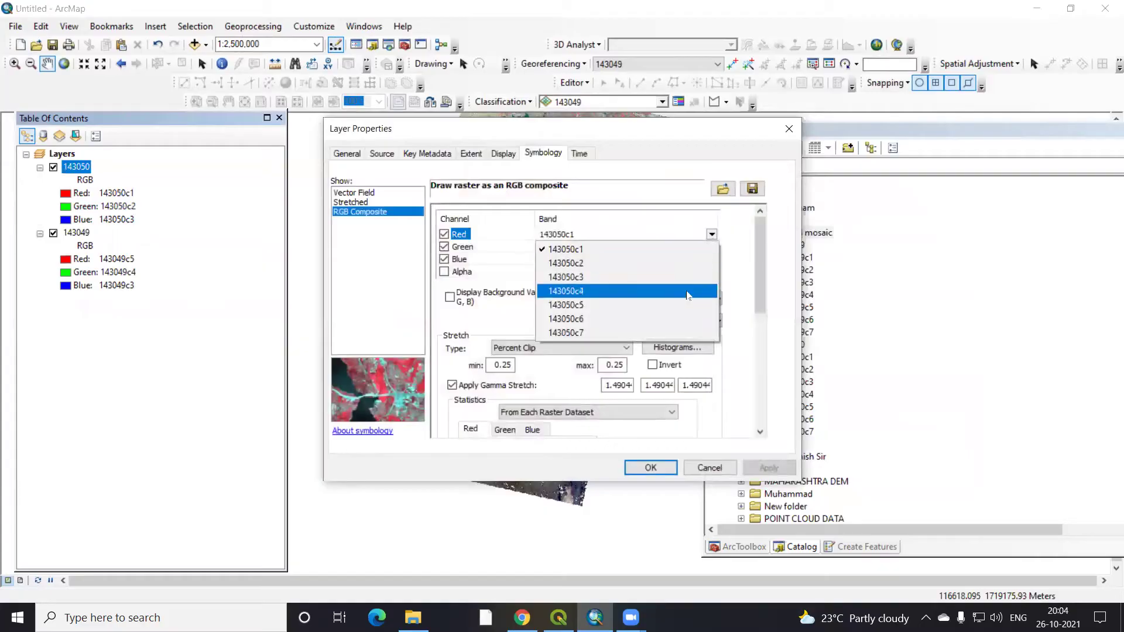
click(682, 305)
click(710, 246)
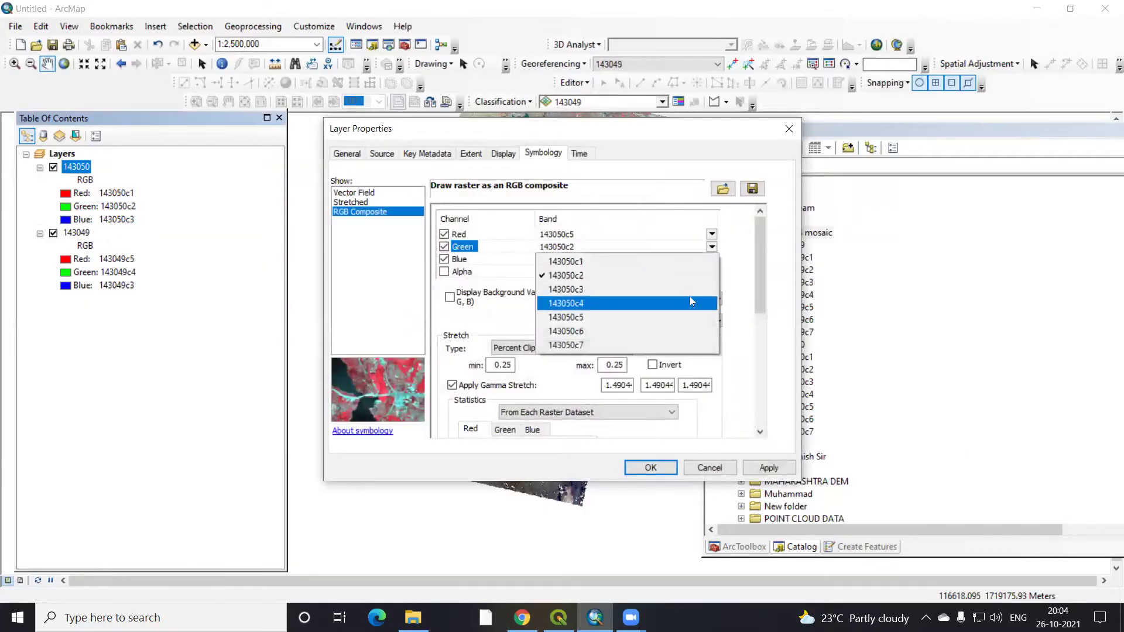
click(690, 302)
click(710, 259)
click(699, 301)
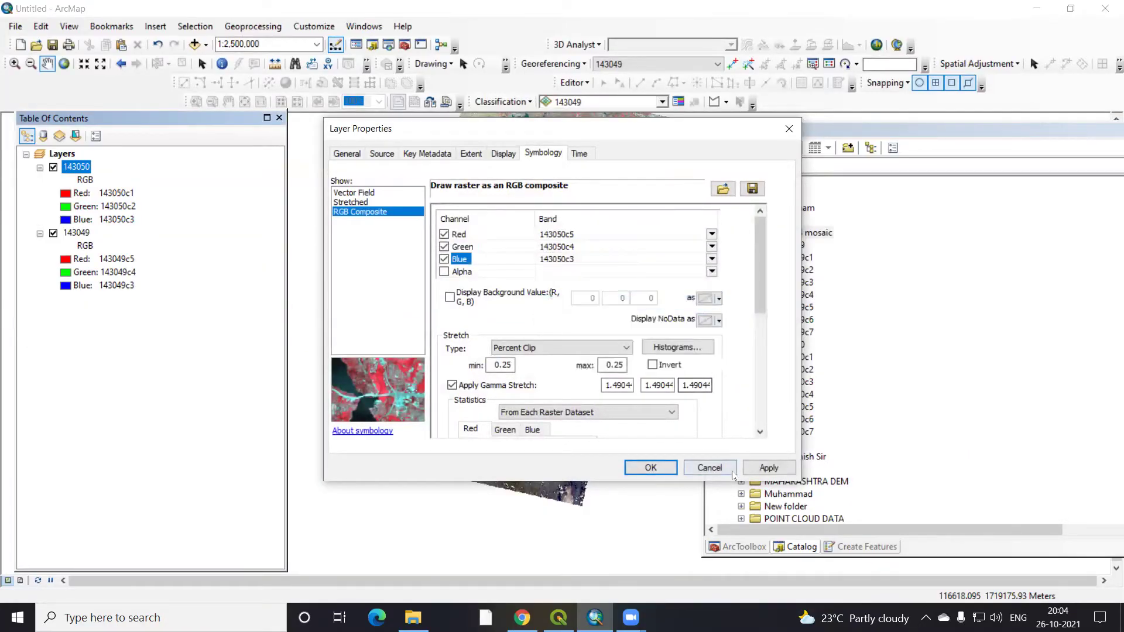
click(769, 467)
click(651, 468)
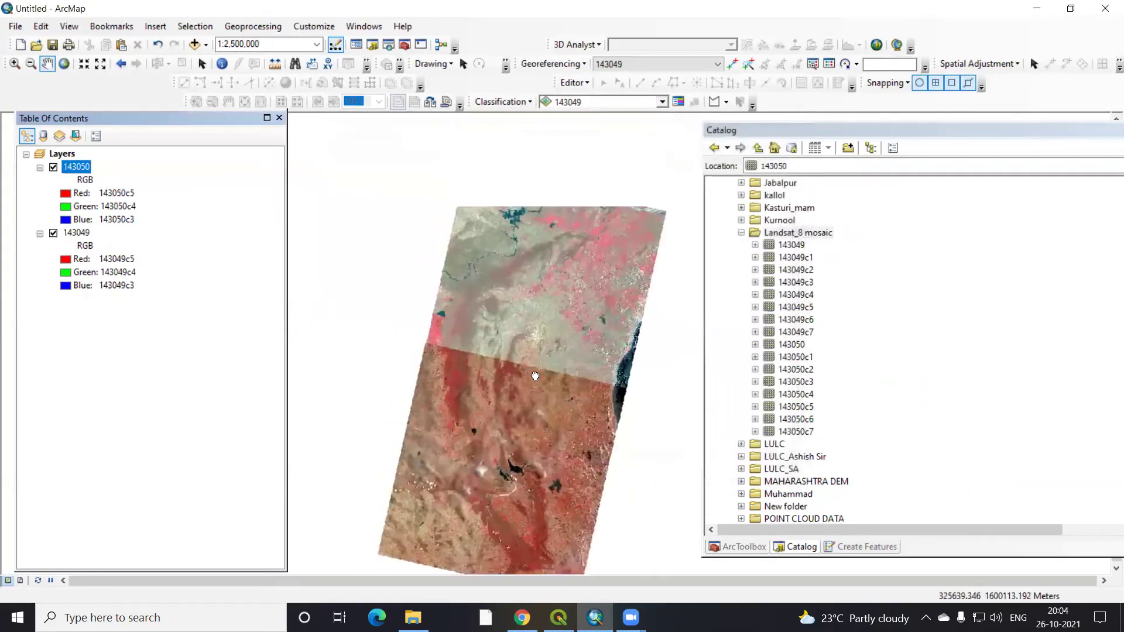
Inspect the overlap between the two scenes and set the 143050 layer's stretch type to Histogram Equalize.
scroll(513, 368, up, 2)
scroll(513, 368, up, 2)
drag(490, 388, 443, 390)
drag(518, 262, 521, 321)
drag(549, 454, 473, 360)
scroll(519, 373, down, 2)
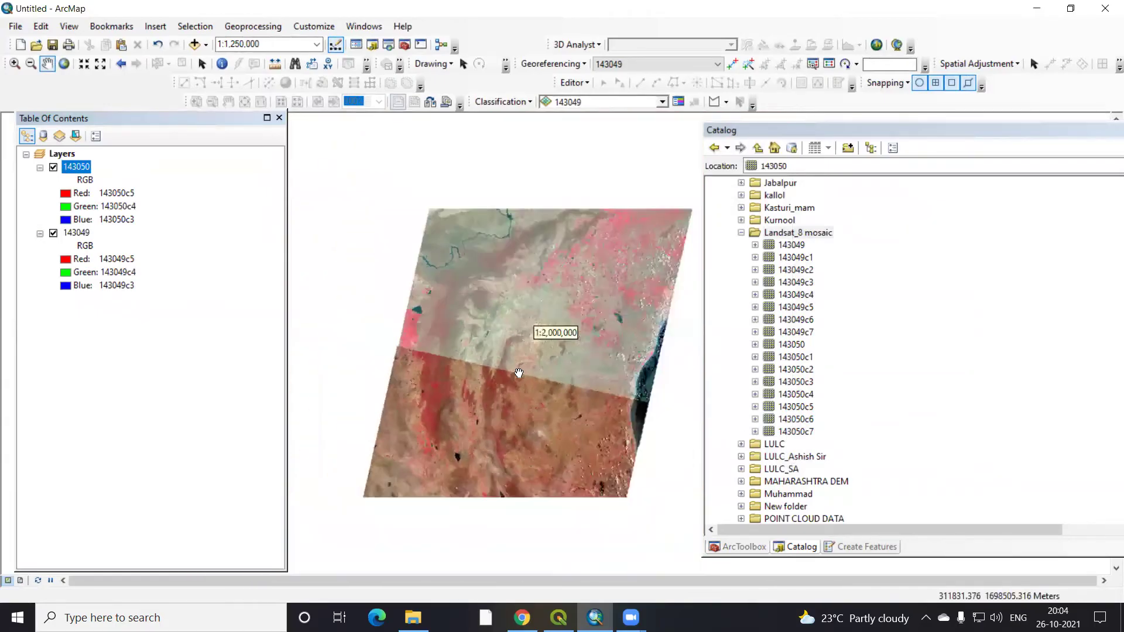
right_click(83, 169)
click(177, 386)
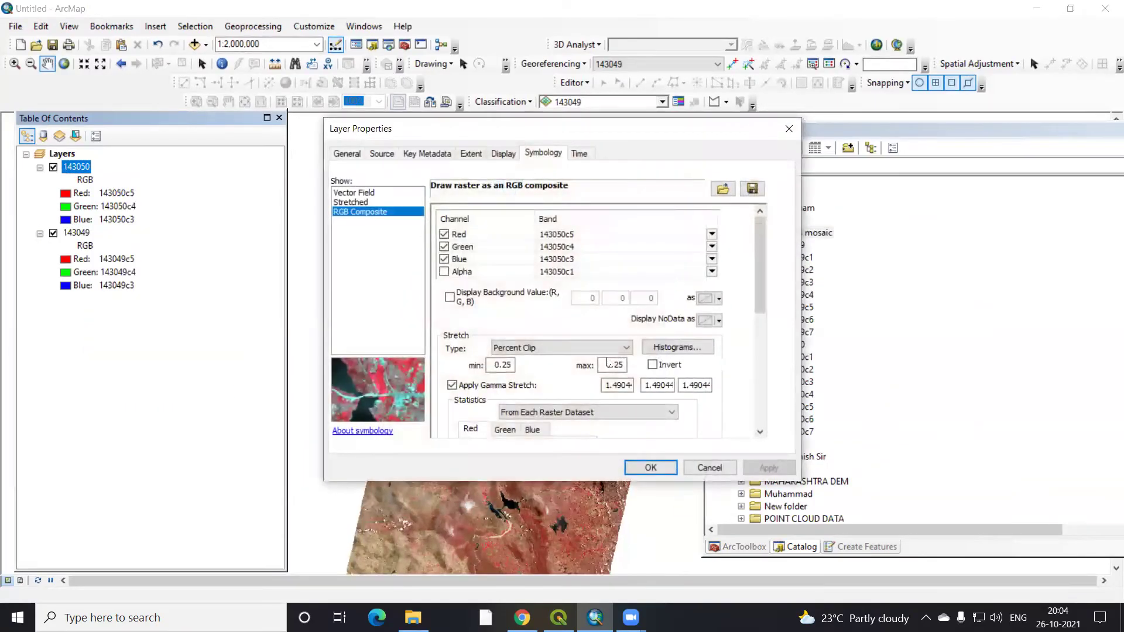
click(611, 347)
click(562, 389)
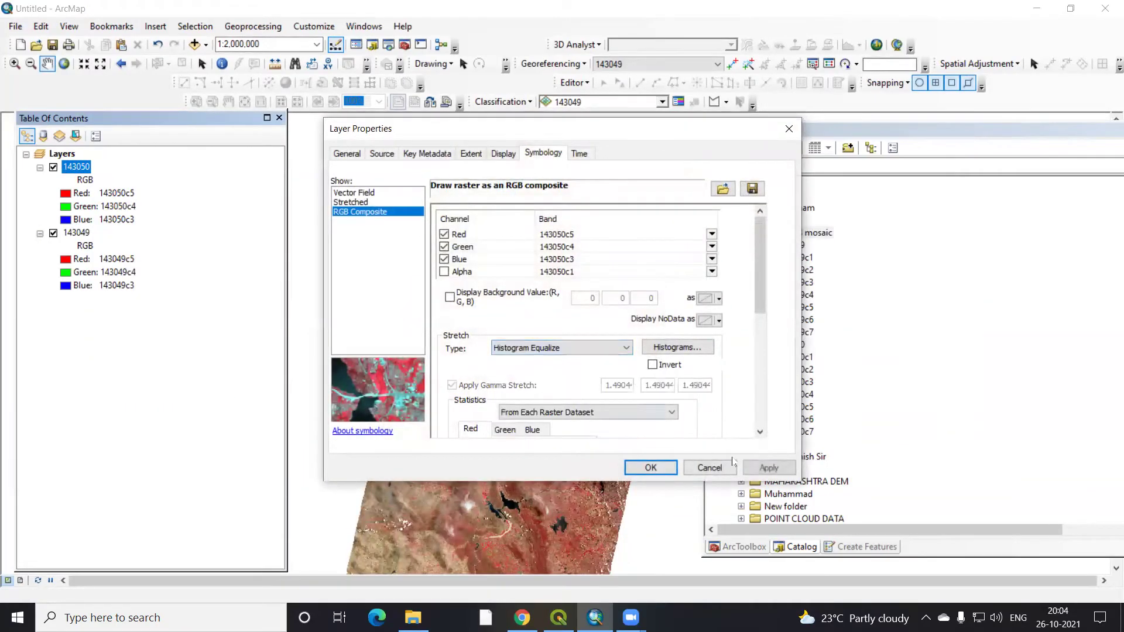
click(769, 468)
click(673, 467)
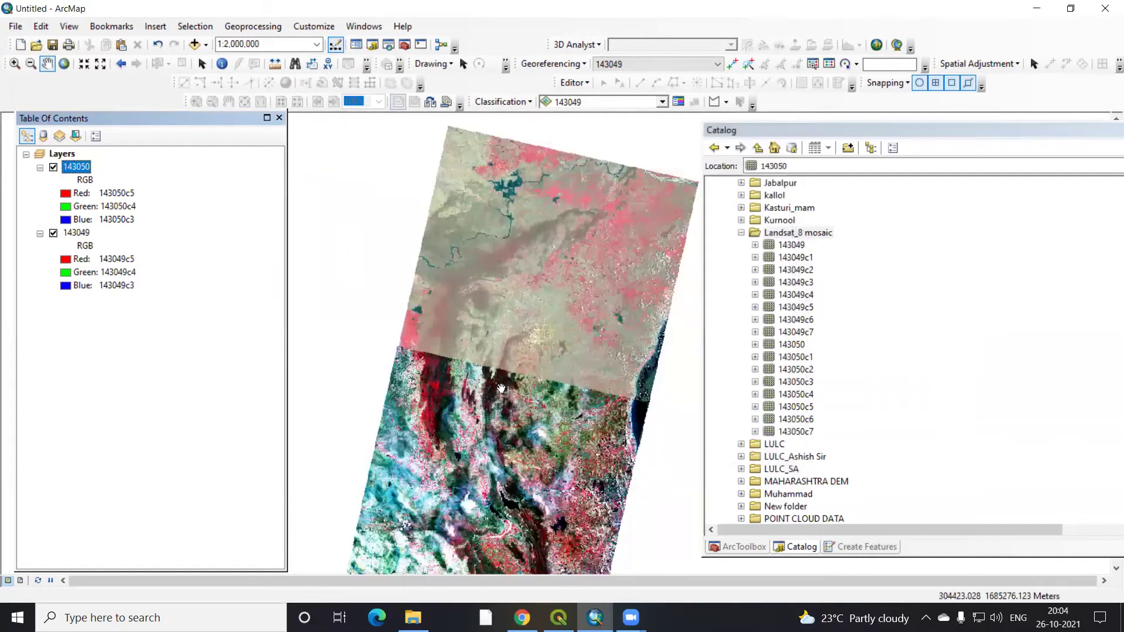
Set the 143049 layer's stretch type to Histogram Equalize and check how the two scenes match.
right_click(81, 233)
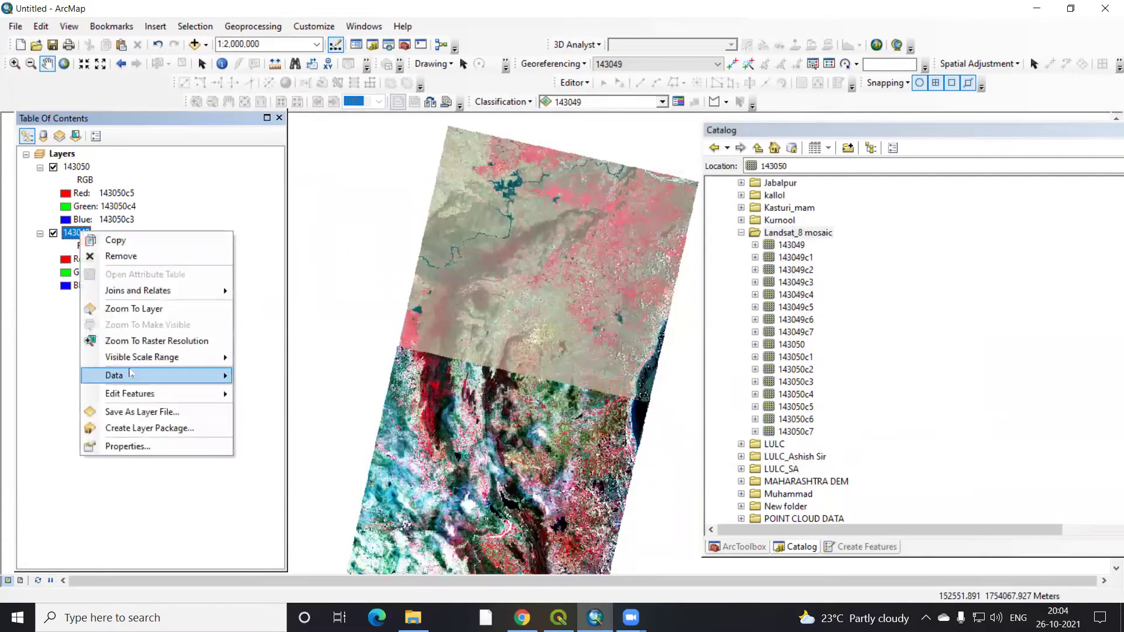
click(158, 430)
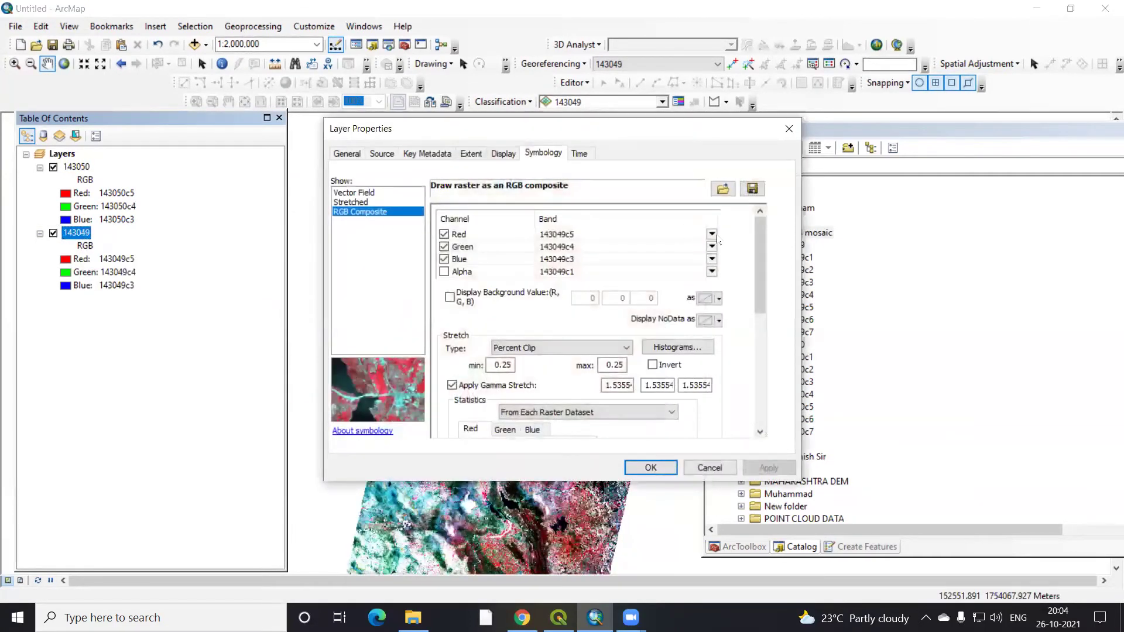
click(621, 347)
click(530, 393)
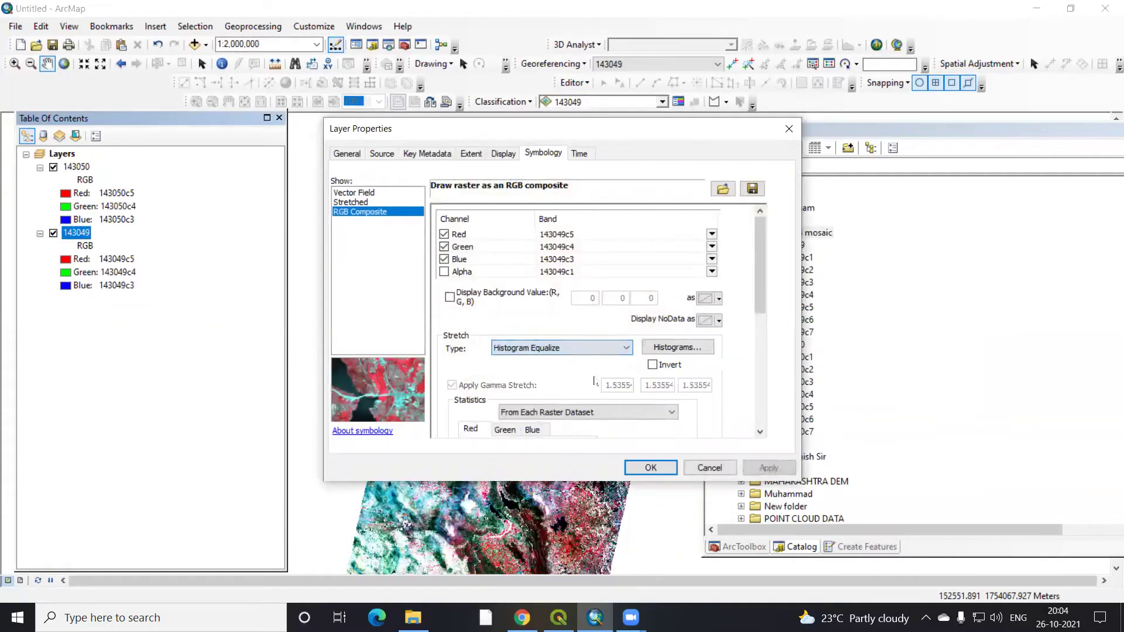
click(768, 469)
click(651, 467)
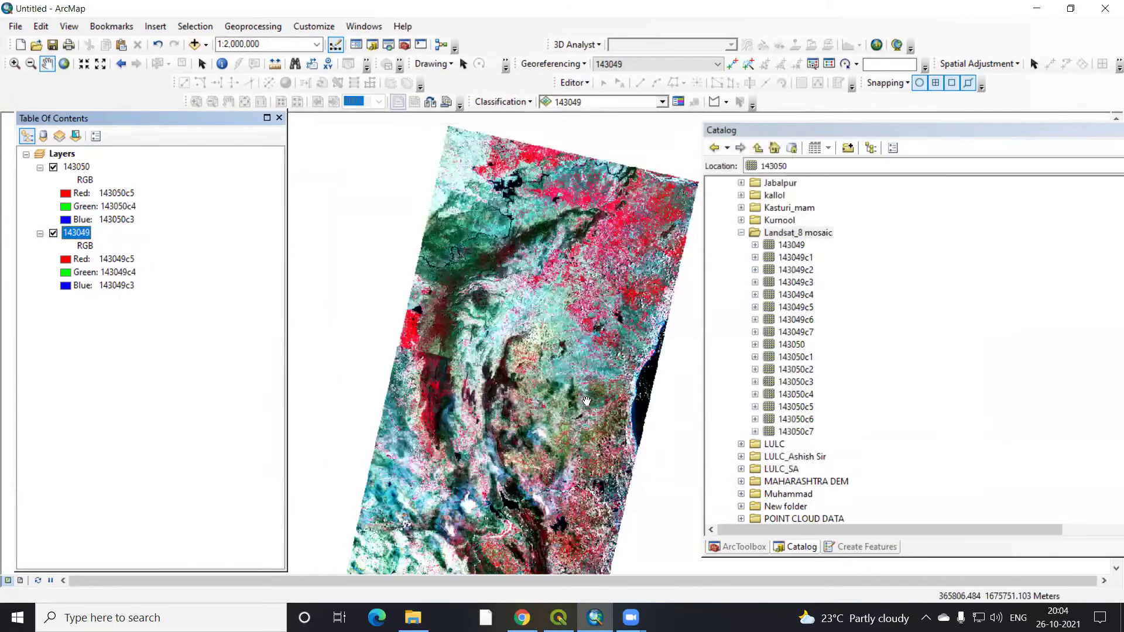
drag(551, 262, 542, 373)
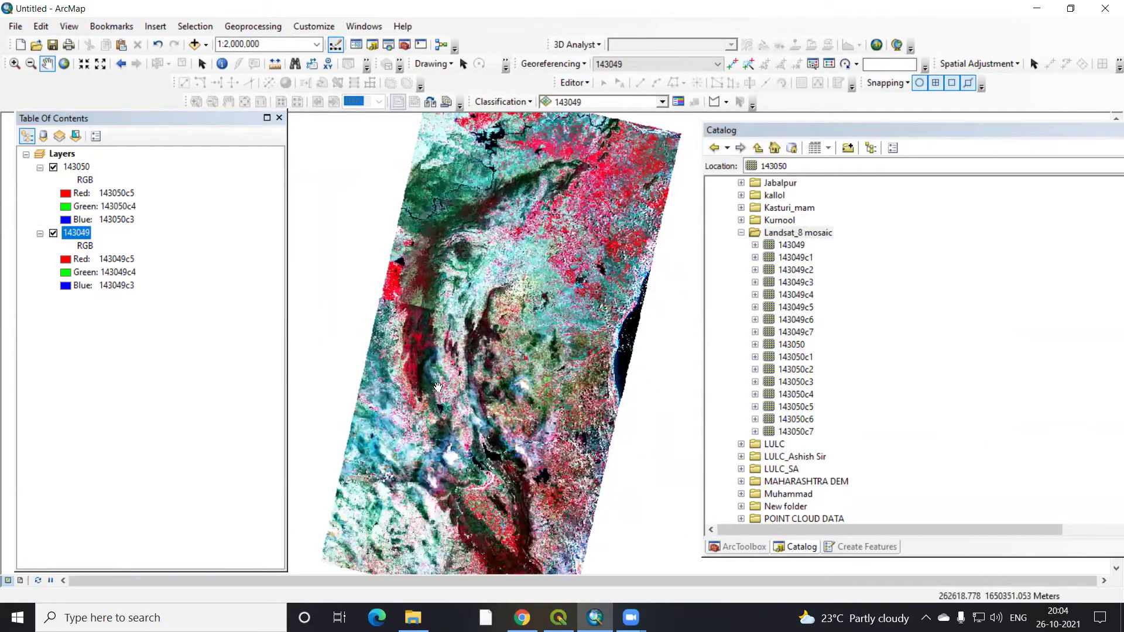
scroll(539, 369, up, 1)
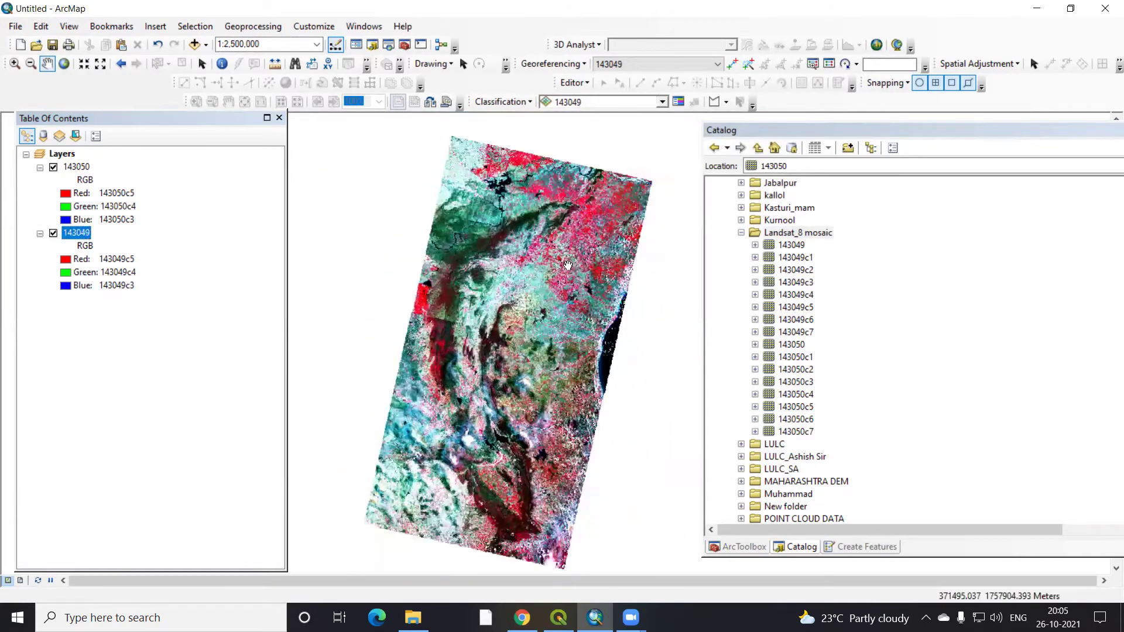
drag(519, 353, 533, 312)
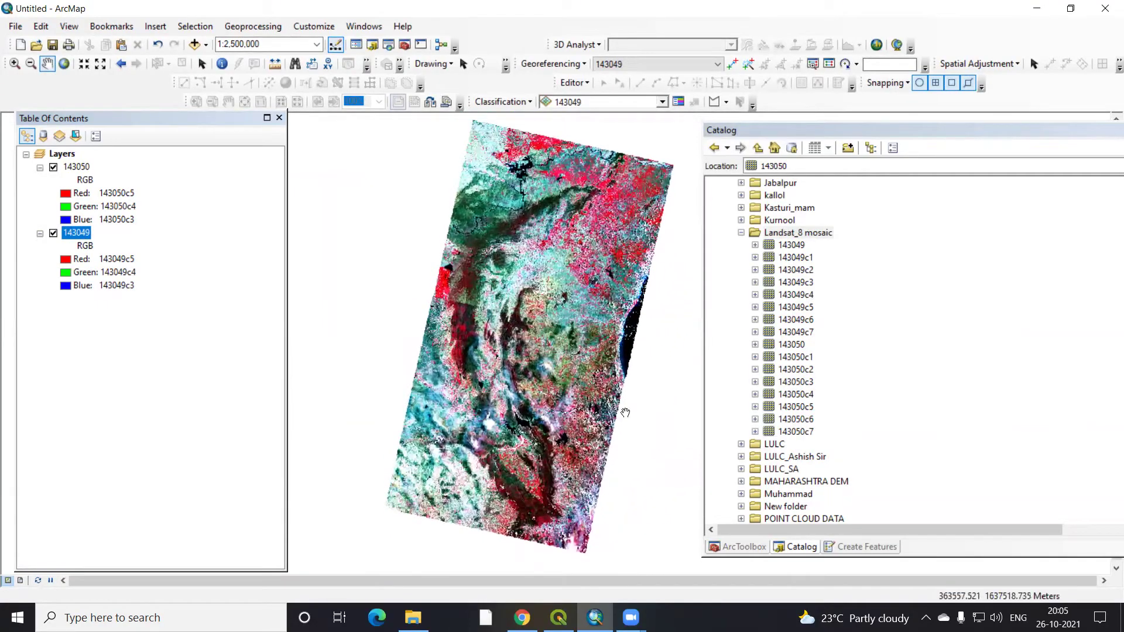
Open the Mosaic To New Raster tool from the Raster Dataset toolset of the Data Management Tools.
click(742, 546)
scroll(541, 307, down, 3)
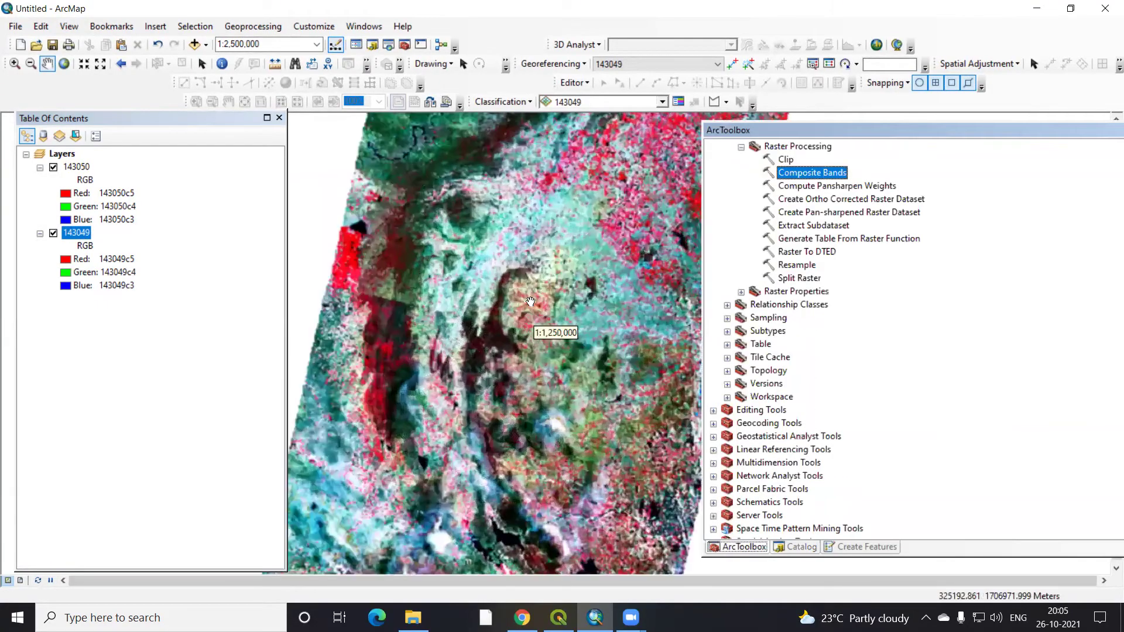
scroll(545, 305, up, 3)
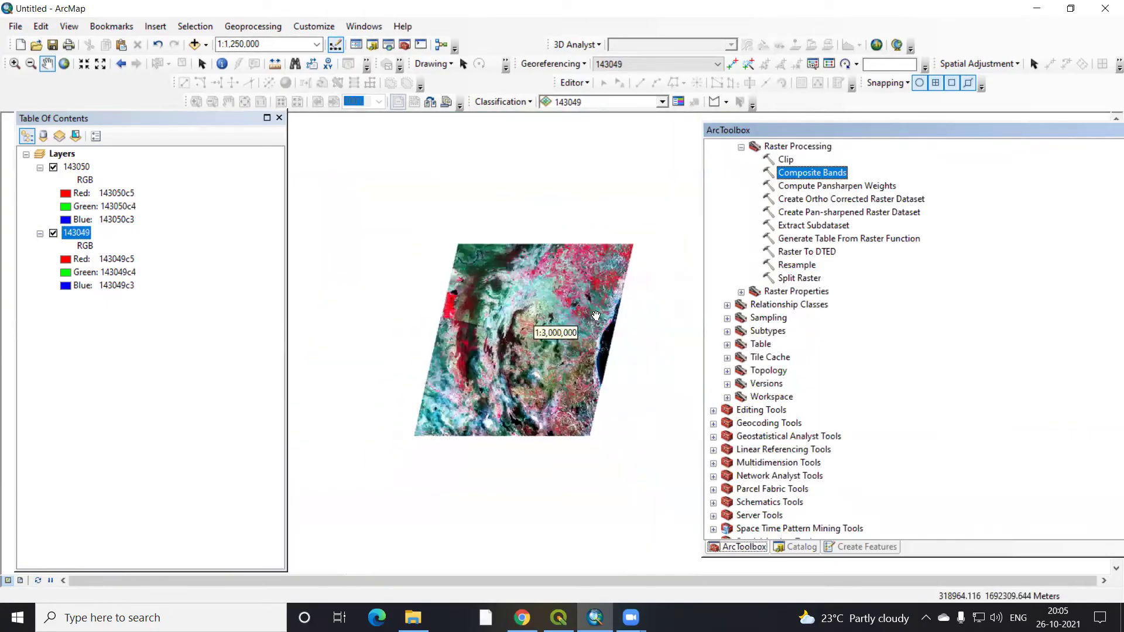
click(741, 147)
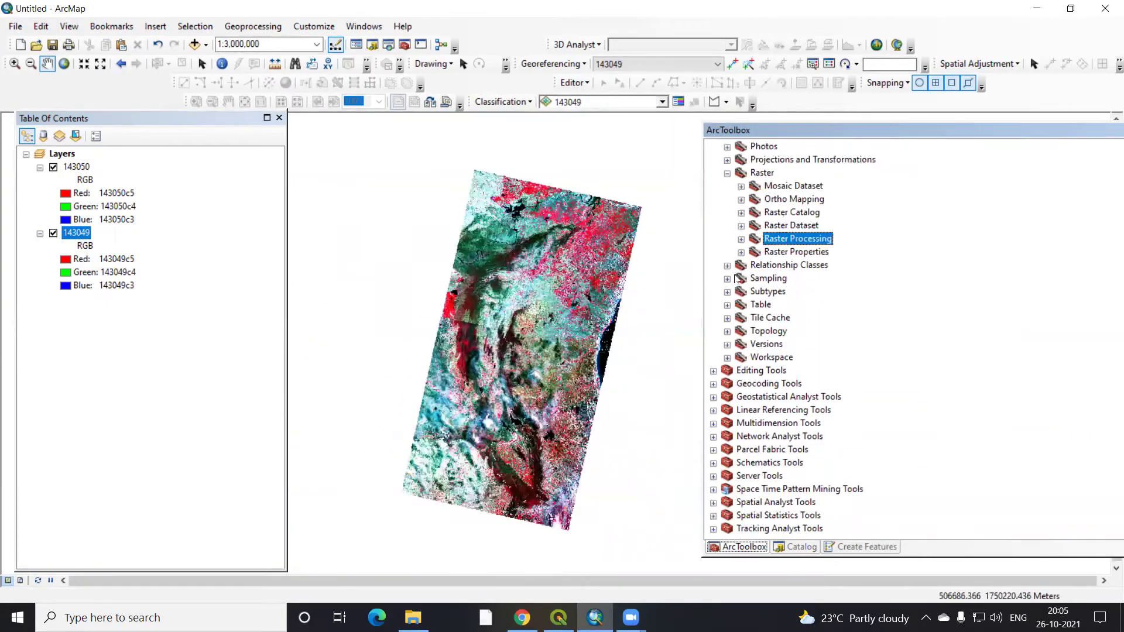
scroll(726, 295, up, 4)
click(727, 332)
scroll(728, 339, up, 5)
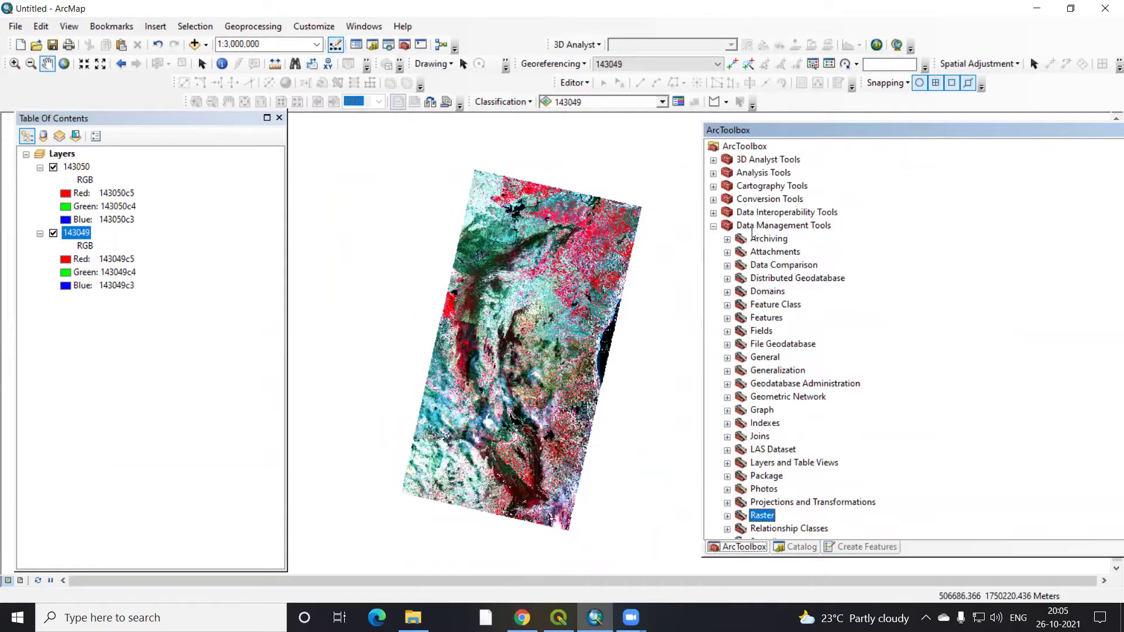
scroll(787, 340, down, 4)
double_click(761, 359)
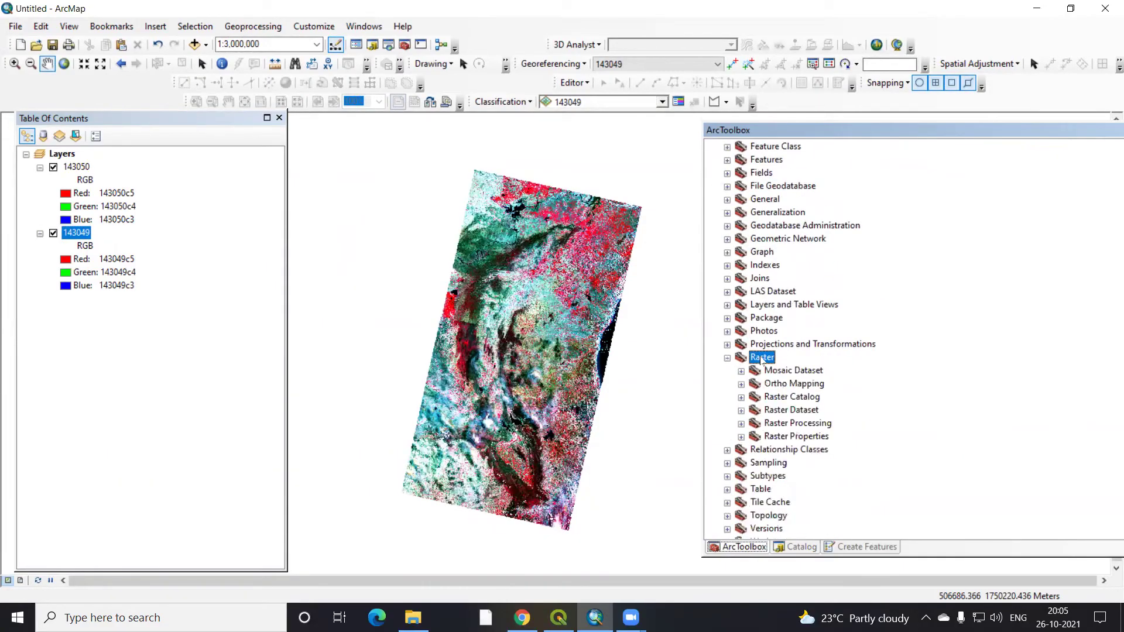
scroll(813, 375, down, 2)
double_click(771, 345)
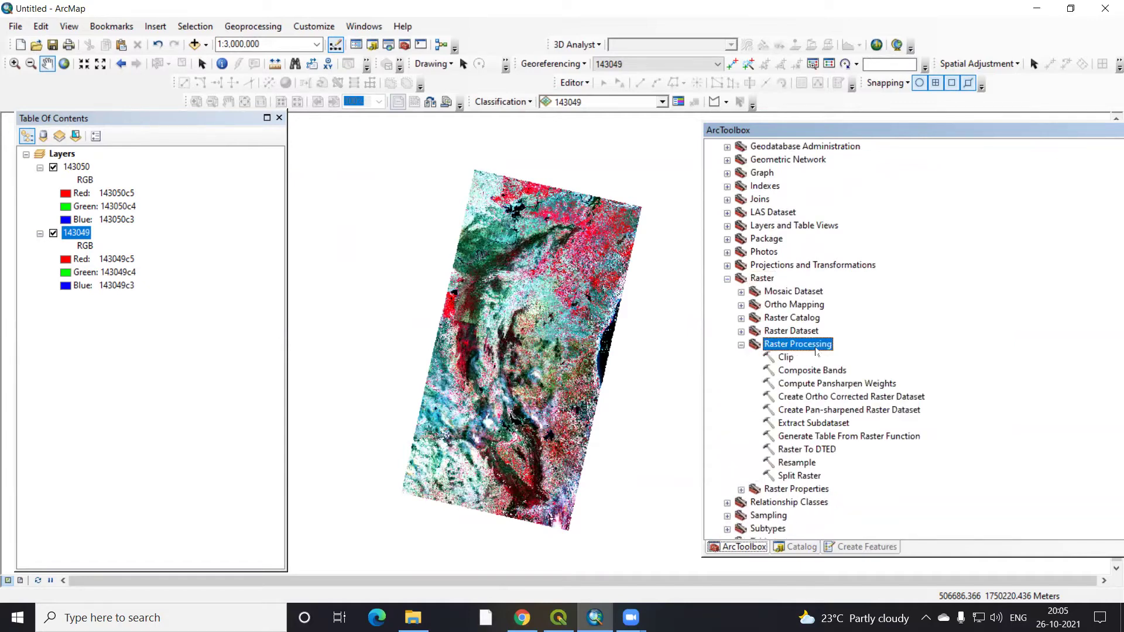
click(741, 346)
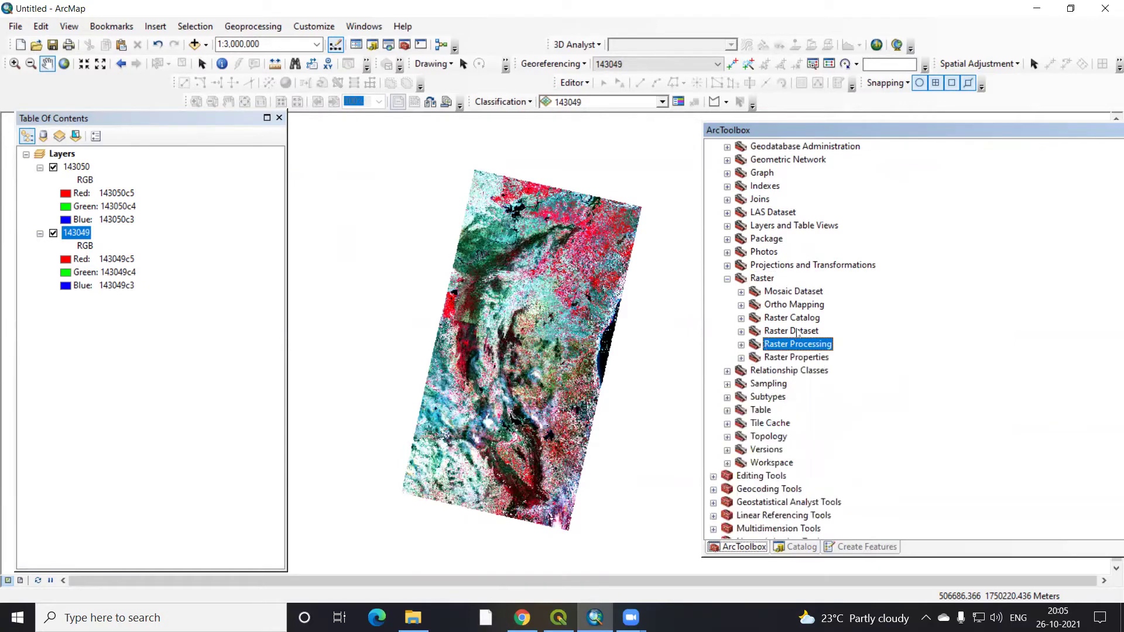
double_click(766, 331)
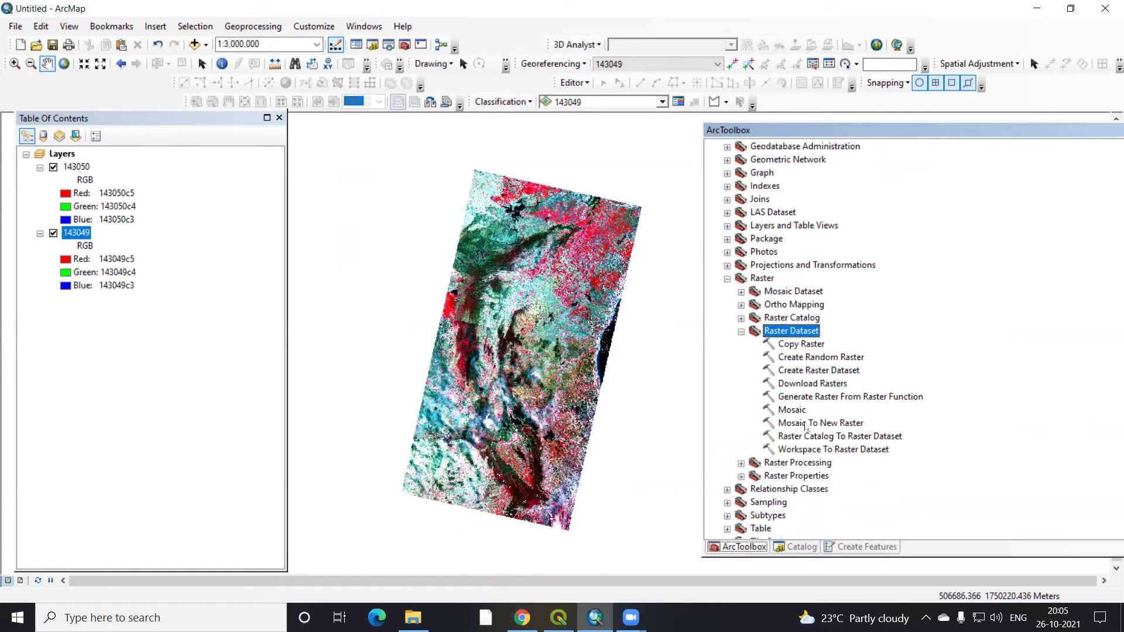
double_click(806, 424)
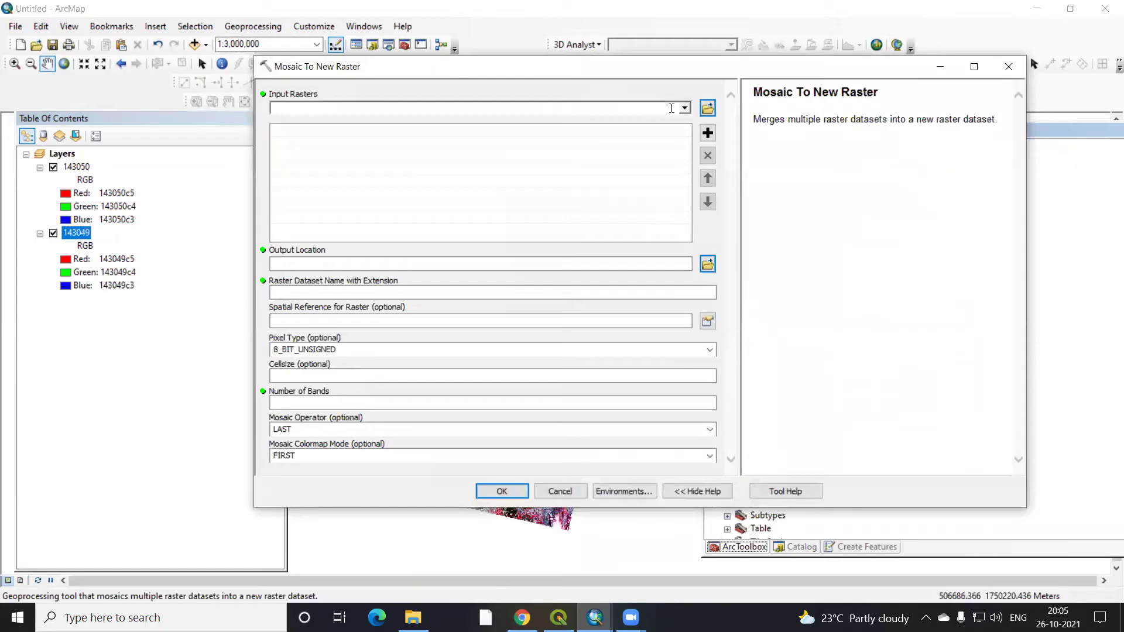
Add the 143050 and 143049 layers as input rasters of the Mosaic To New Raster tool.
click(684, 108)
click(322, 122)
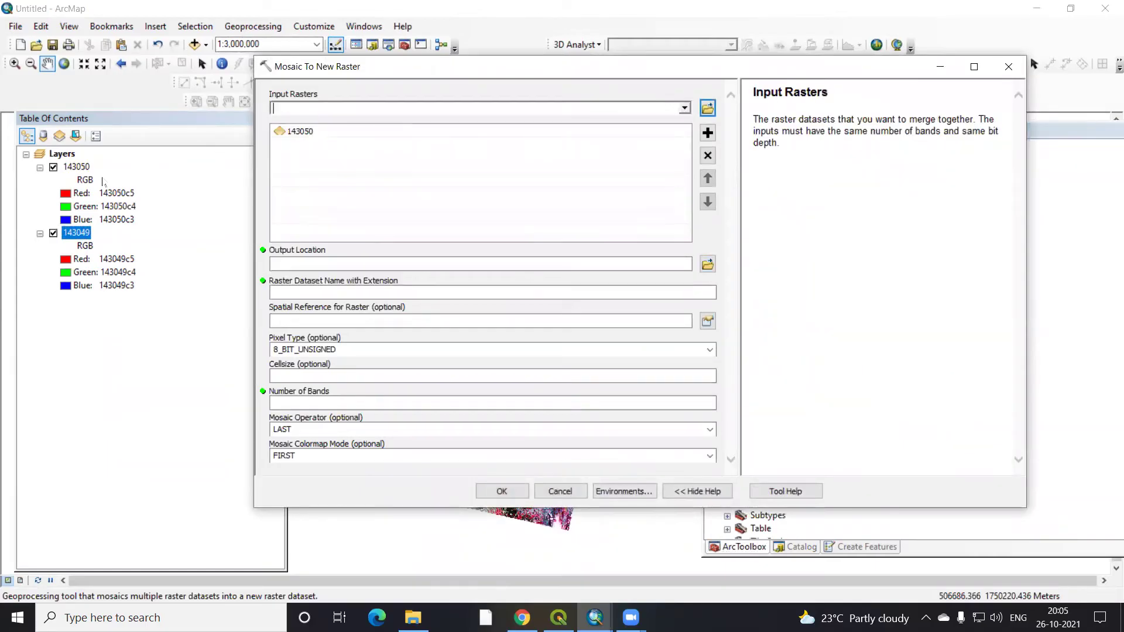
click(684, 109)
click(317, 136)
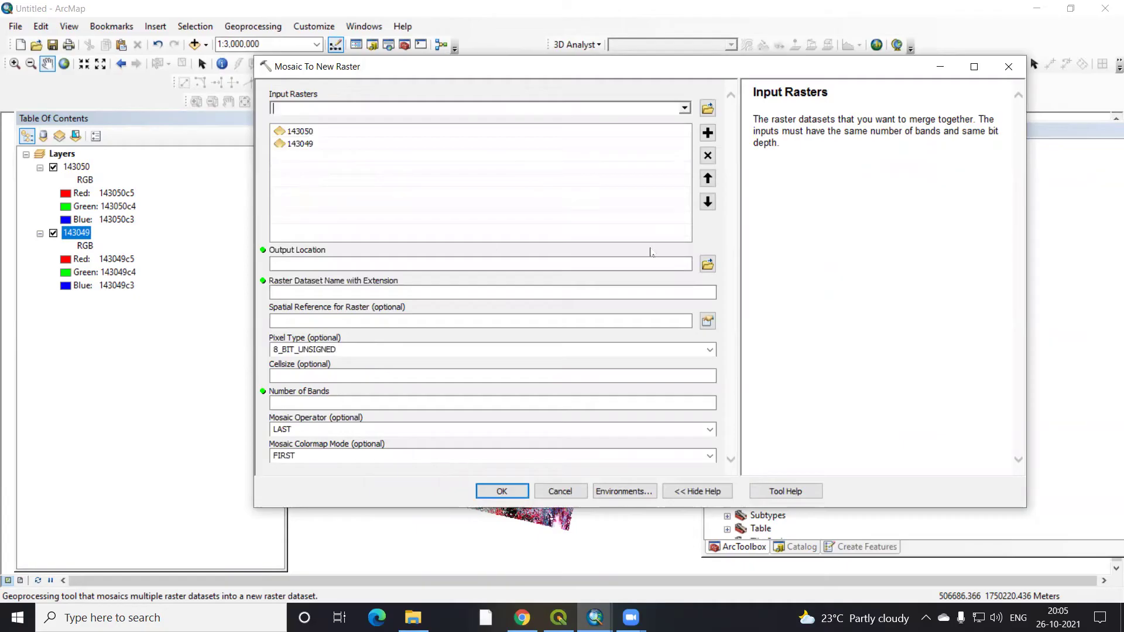
Set the mosaic's output location to the Landsat_8 mosaic folder inside E:\Project work.
click(707, 264)
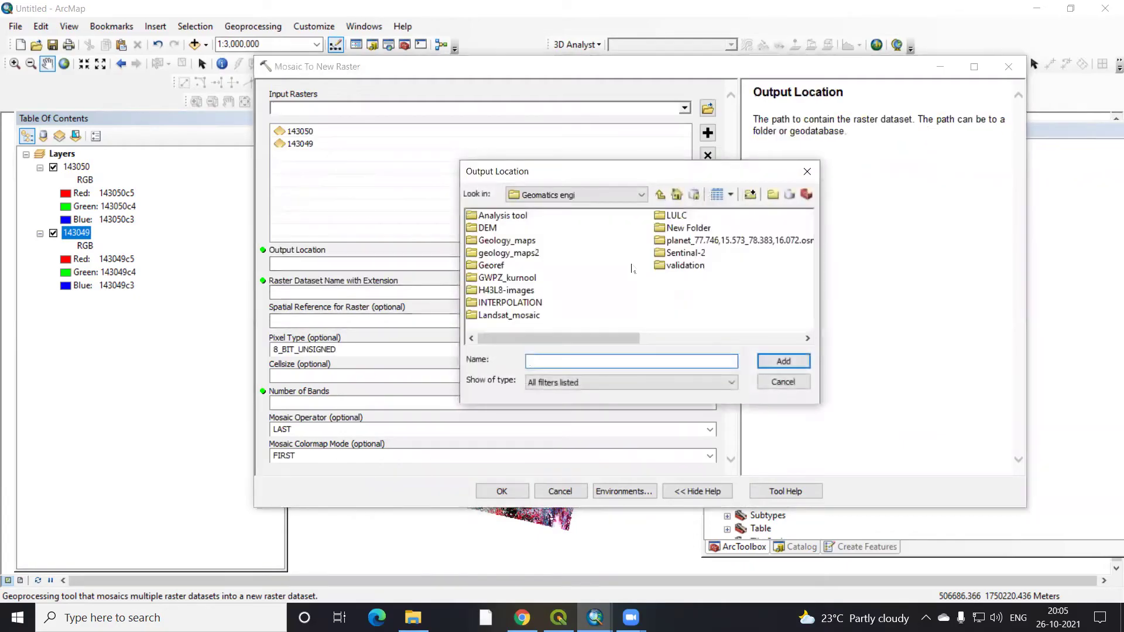
click(660, 195)
click(503, 240)
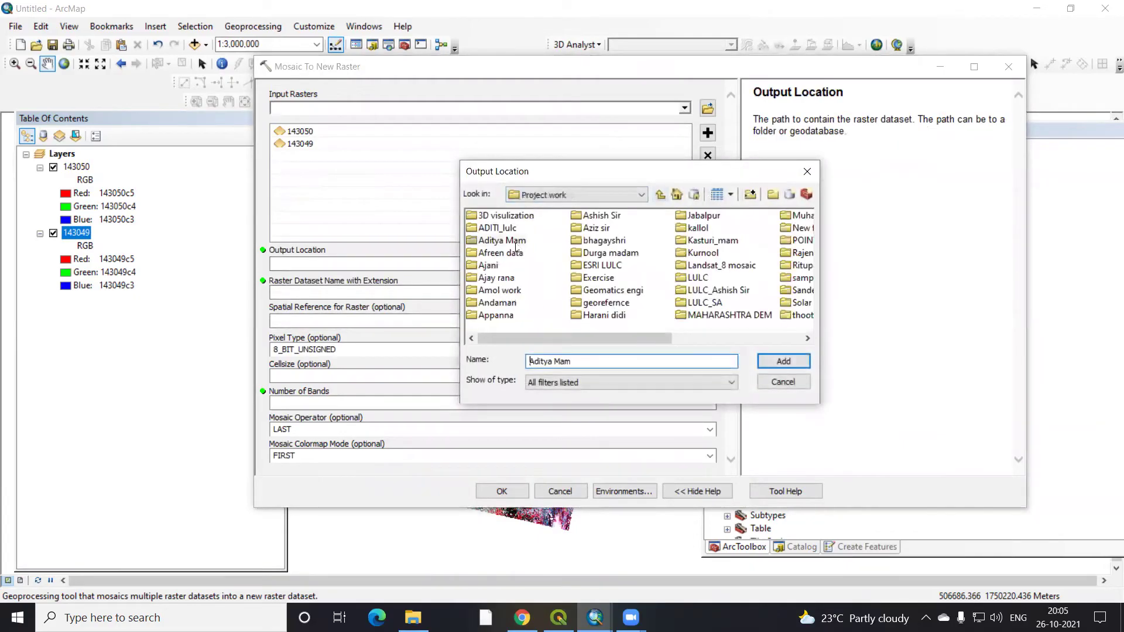
double_click(729, 265)
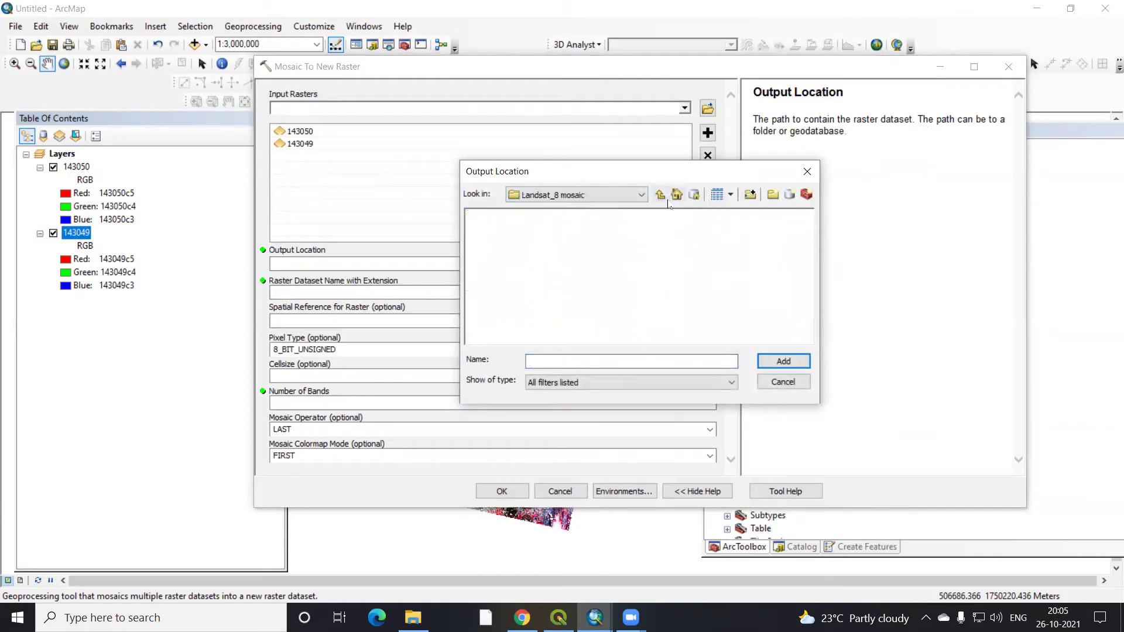
click(660, 194)
click(721, 265)
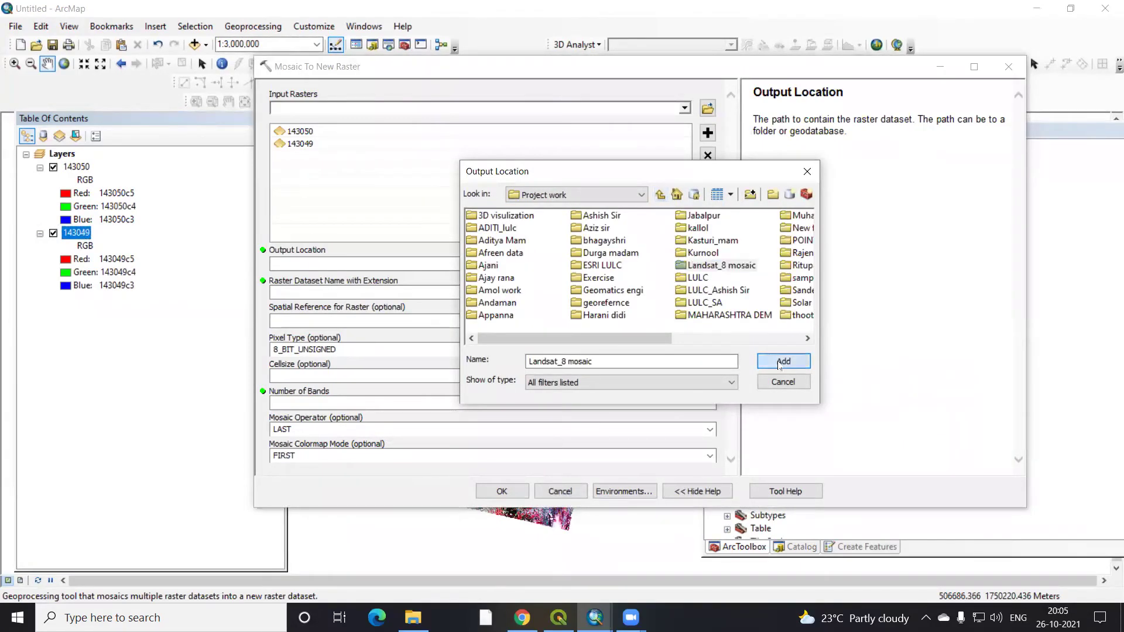
click(780, 362)
Name the output raster dataset Mosaic, set the number of bands to 7 and run the tool.
click(401, 291)
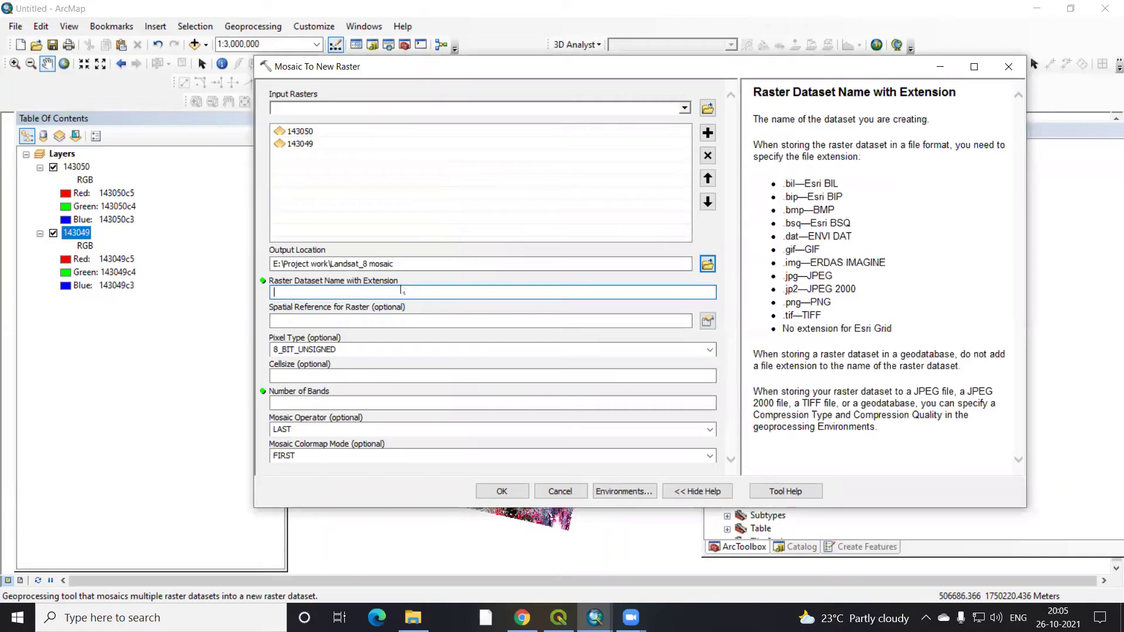
text(Mosaic)
click(596, 399)
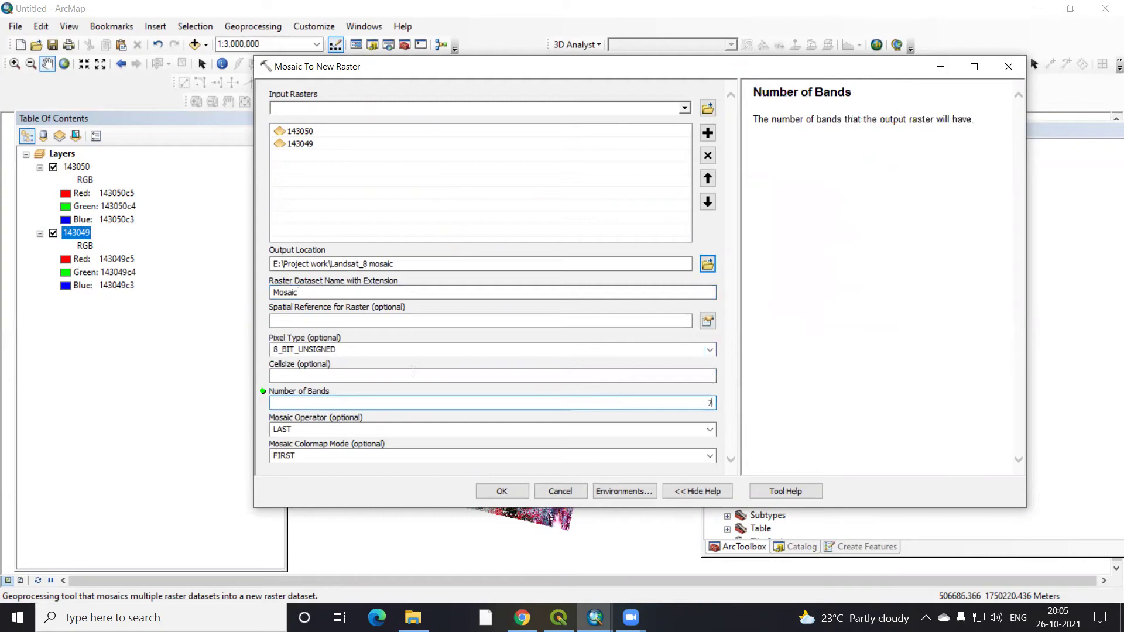
click(503, 491)
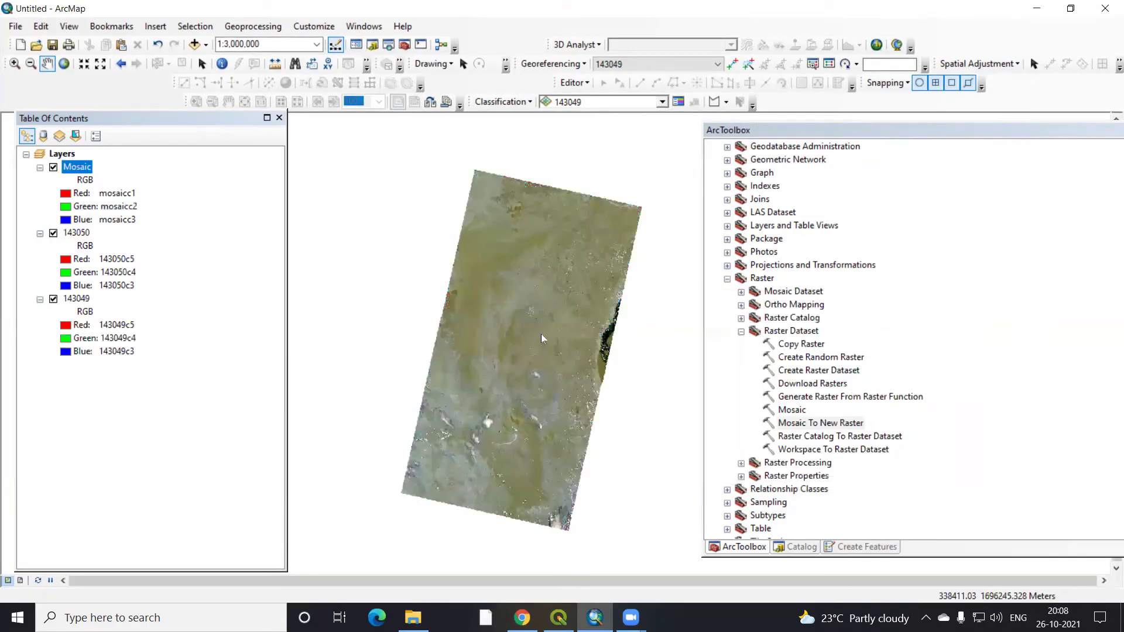
Set the Mosaic layer's RGB channels to mosaicc5 for red, mosaicc4 for green and mosaicc3 for blue.
scroll(531, 335, up, 1)
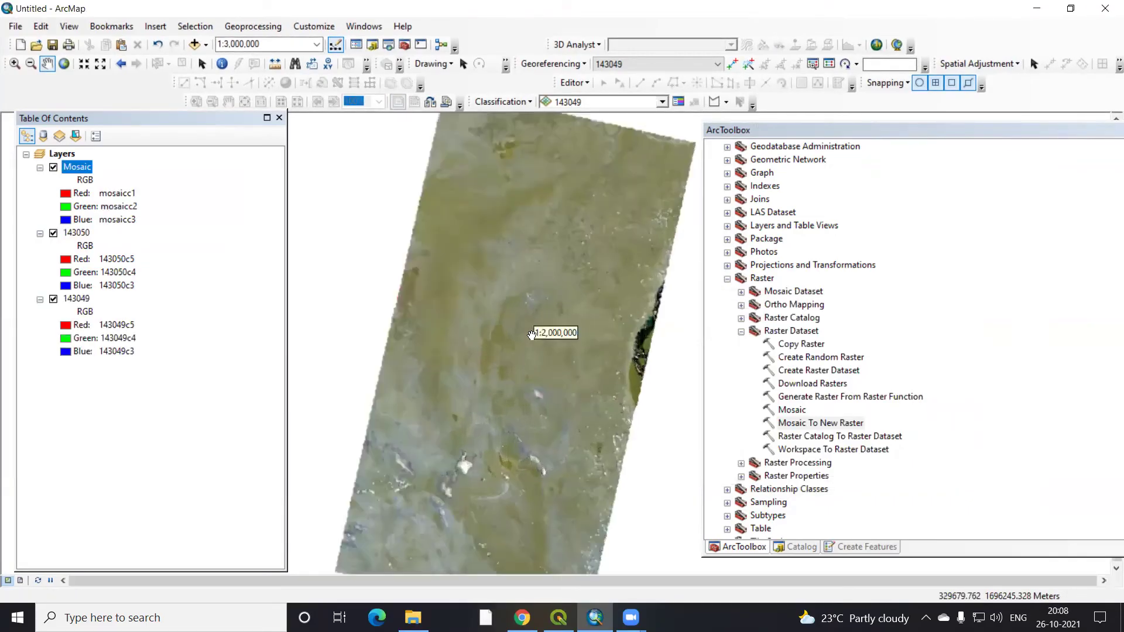
scroll(568, 379, down, 1)
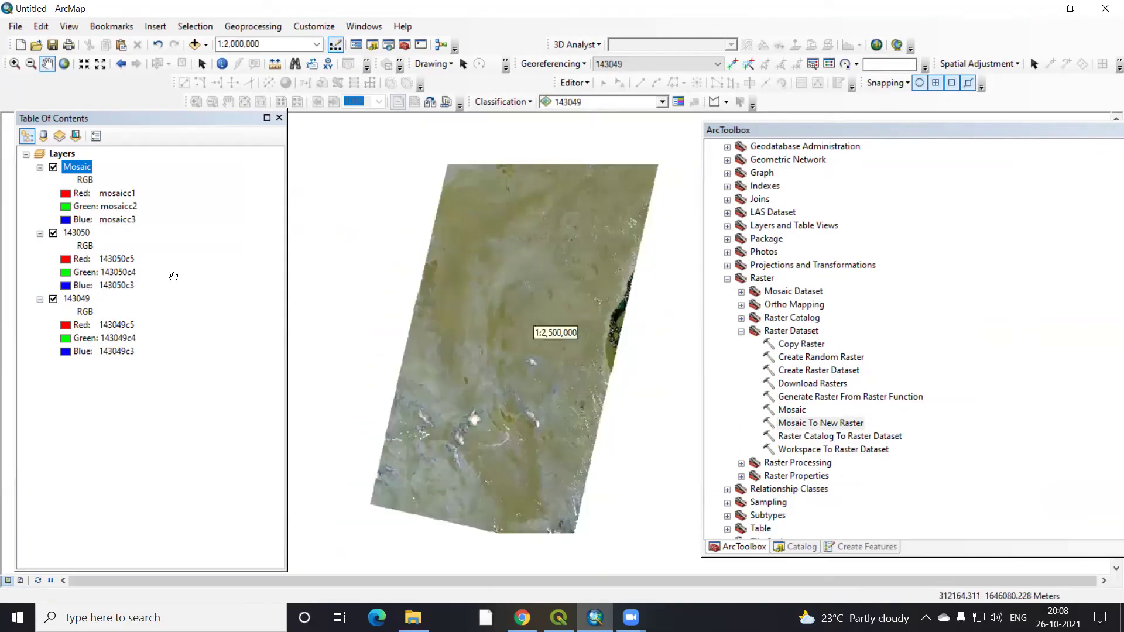
right_click(78, 169)
click(161, 387)
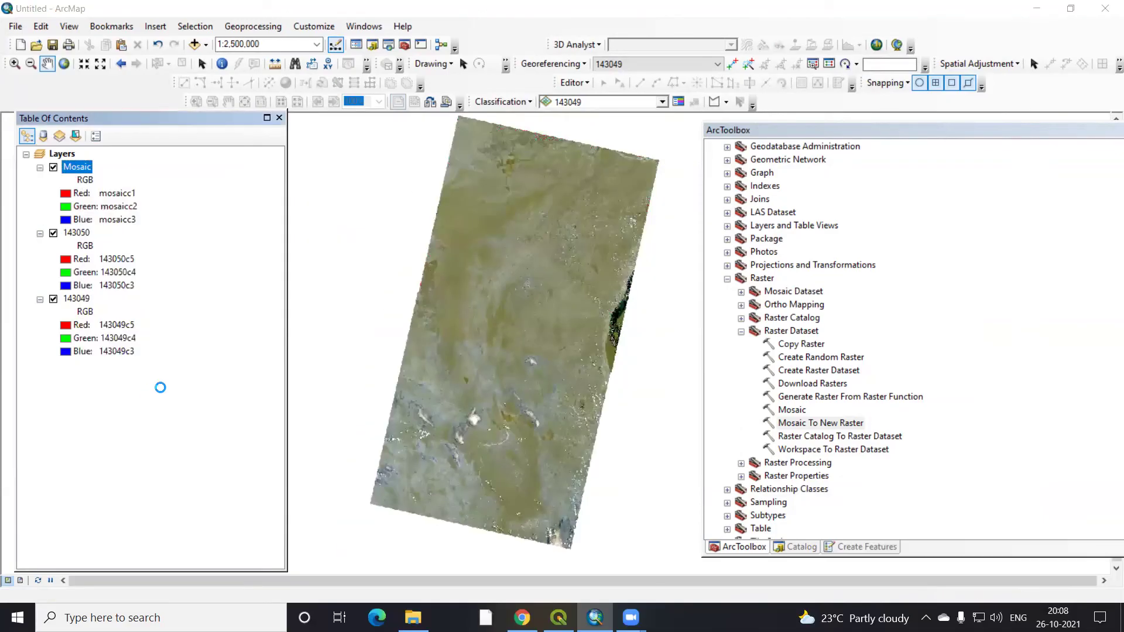
click(650, 305)
click(712, 246)
click(677, 303)
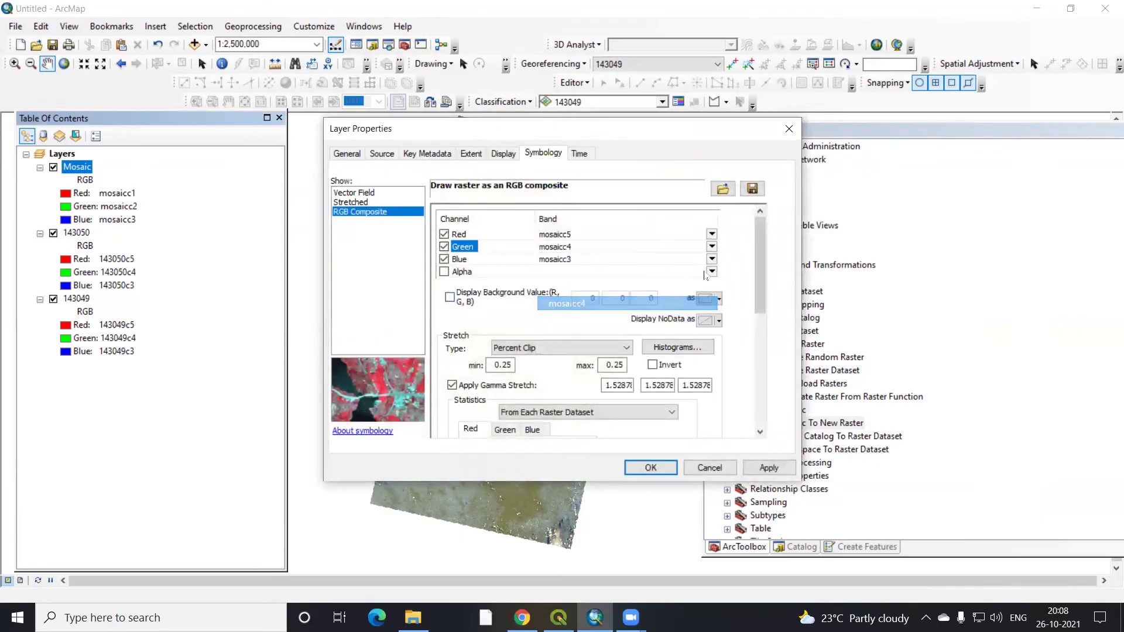
click(711, 259)
click(674, 302)
click(762, 467)
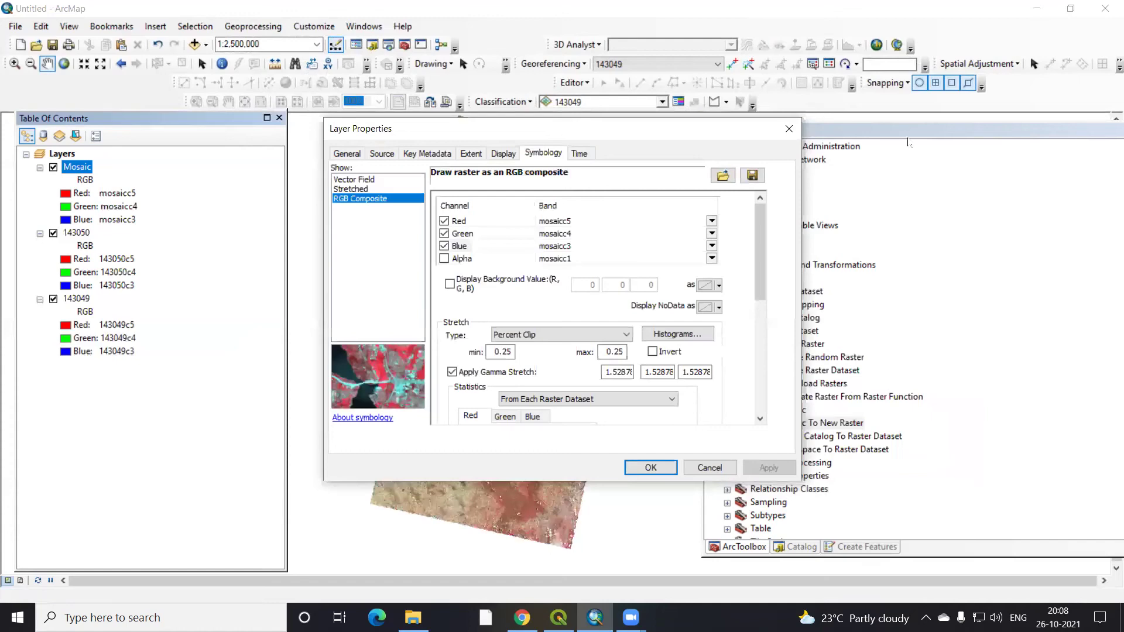
Set the Mosaic layer's stretch type to Histogram Equalize and apply it.
drag(469, 128, 819, 141)
click(913, 347)
click(901, 394)
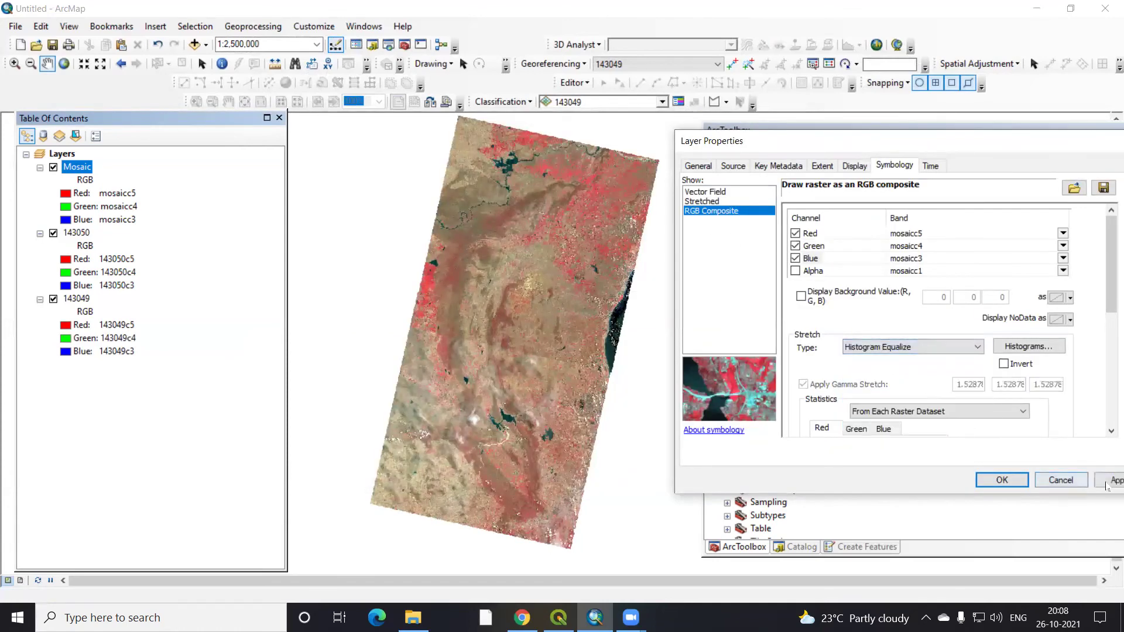
click(1110, 480)
click(1002, 480)
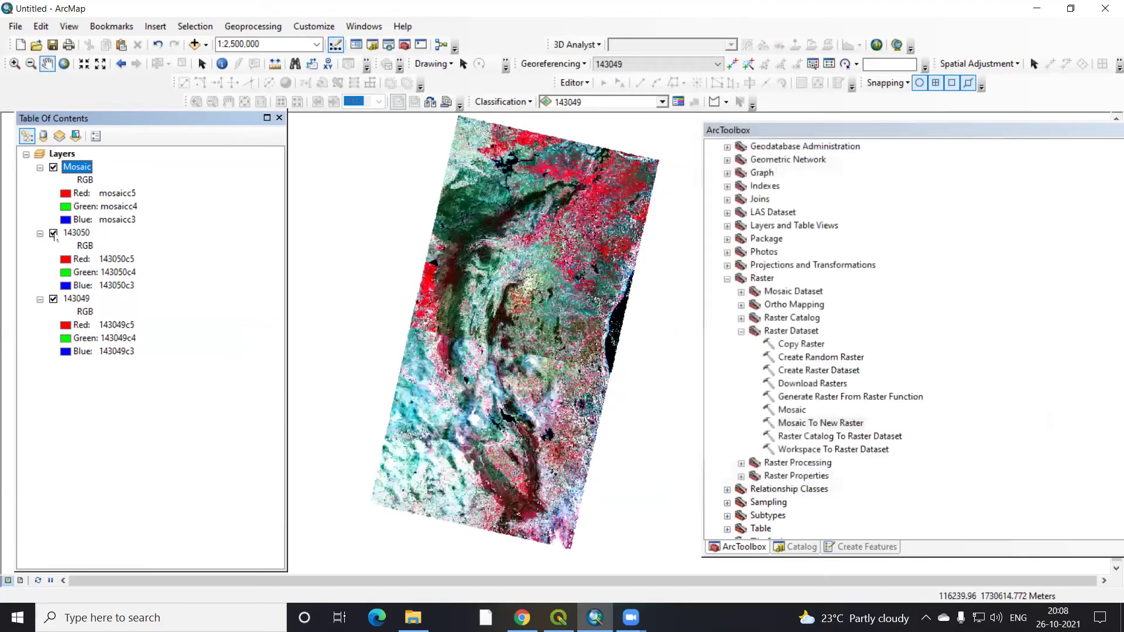
Hide the 143050 and 143049 layers and inspect the Mosaic layer closely where the two scenes join.
click(54, 233)
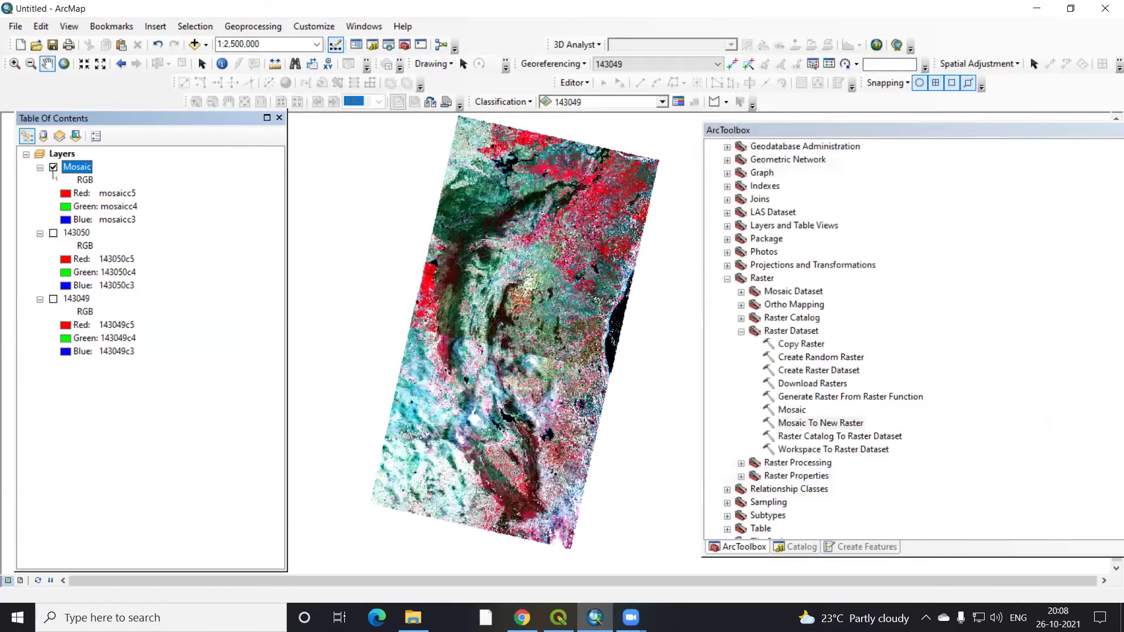
click(53, 168)
click(53, 168)
click(54, 168)
click(54, 168)
scroll(514, 349, up, 5)
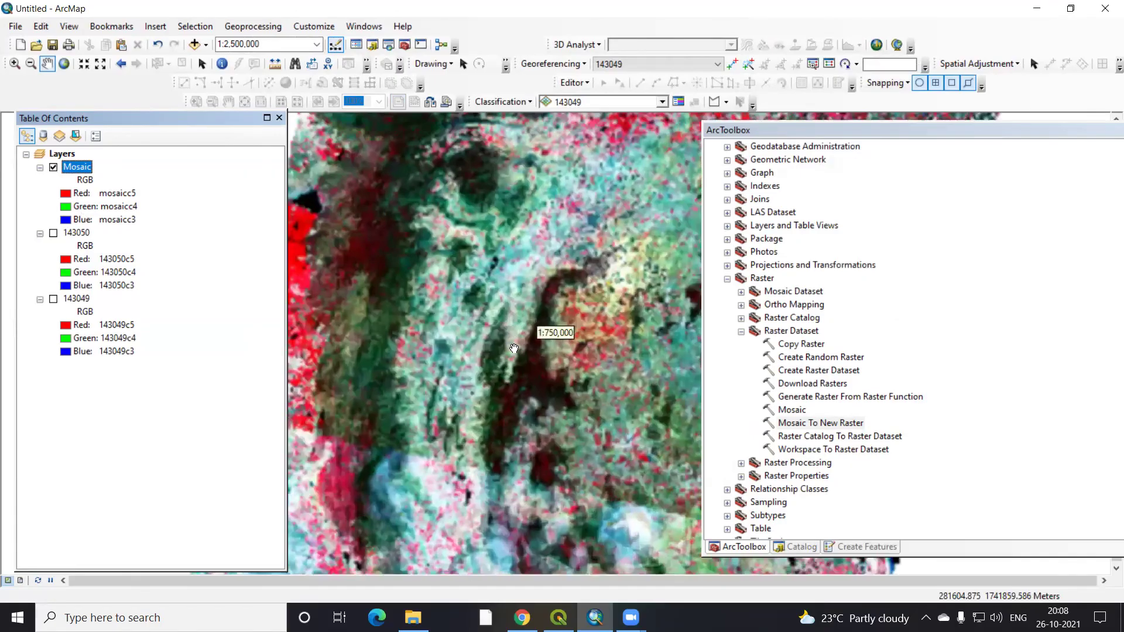
scroll(477, 404, up, 3)
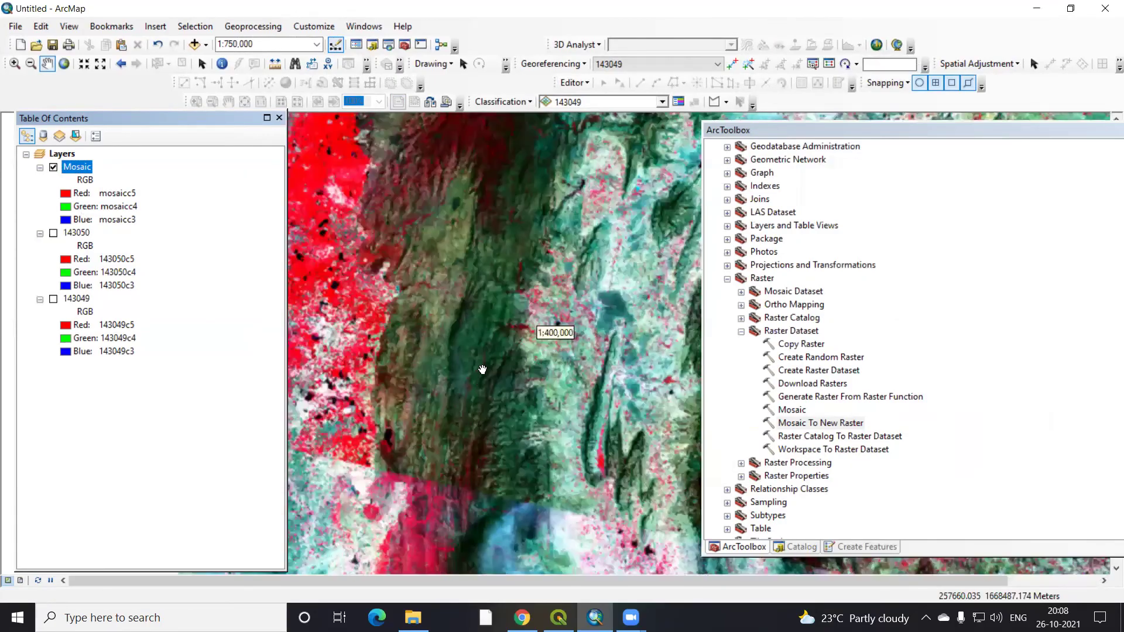
drag(567, 380, 174, 282)
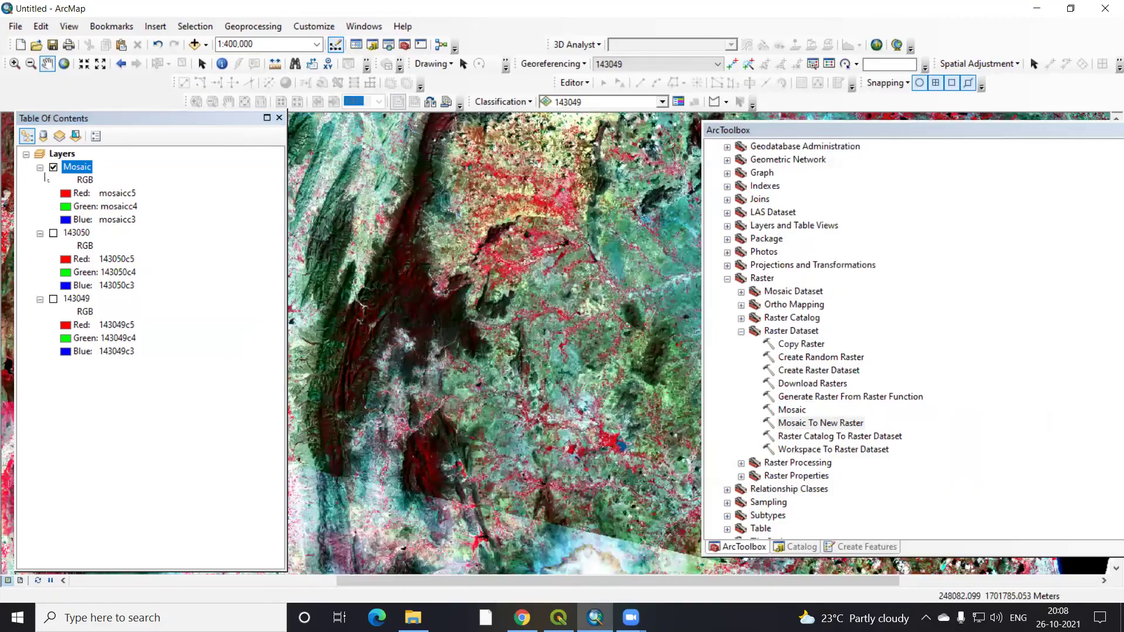
Compare the separate 143050 and 143049 scenes with the mosaic by switching layer visibility, ending with only the Mosaic layer shown.
click(53, 167)
click(54, 233)
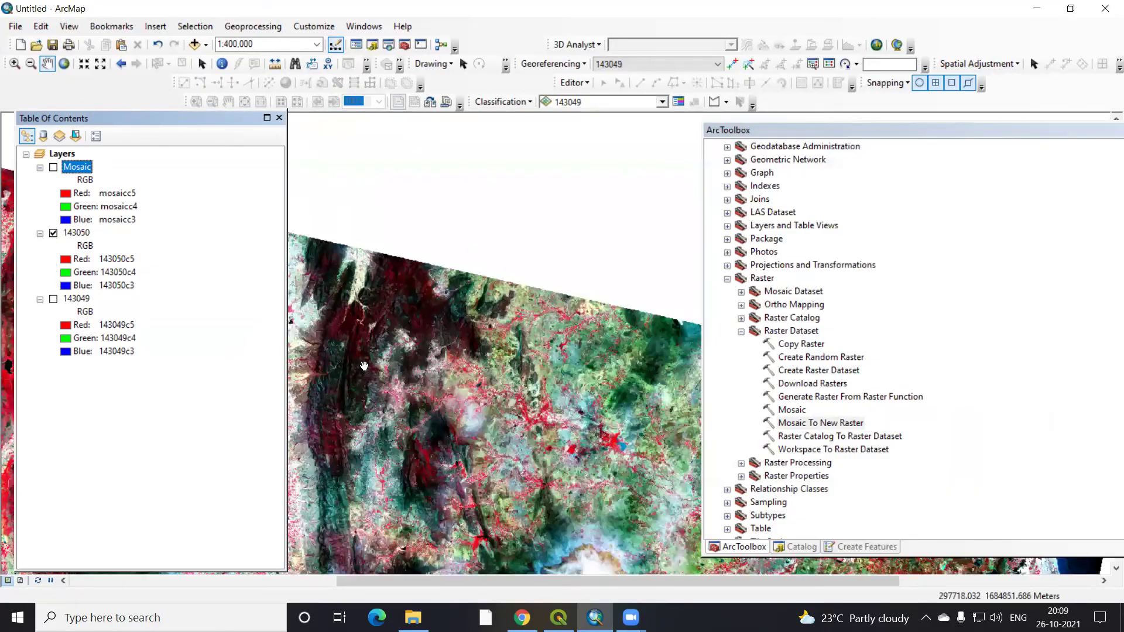
scroll(567, 281, down, 8)
scroll(568, 294, down, 3)
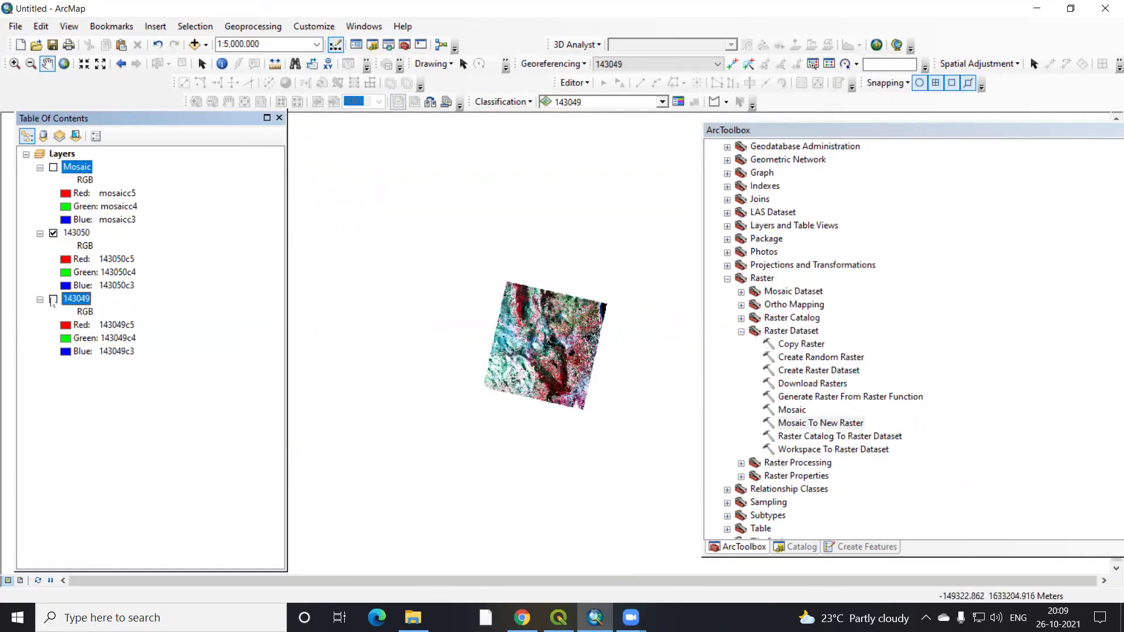
click(53, 300)
click(53, 300)
click(53, 233)
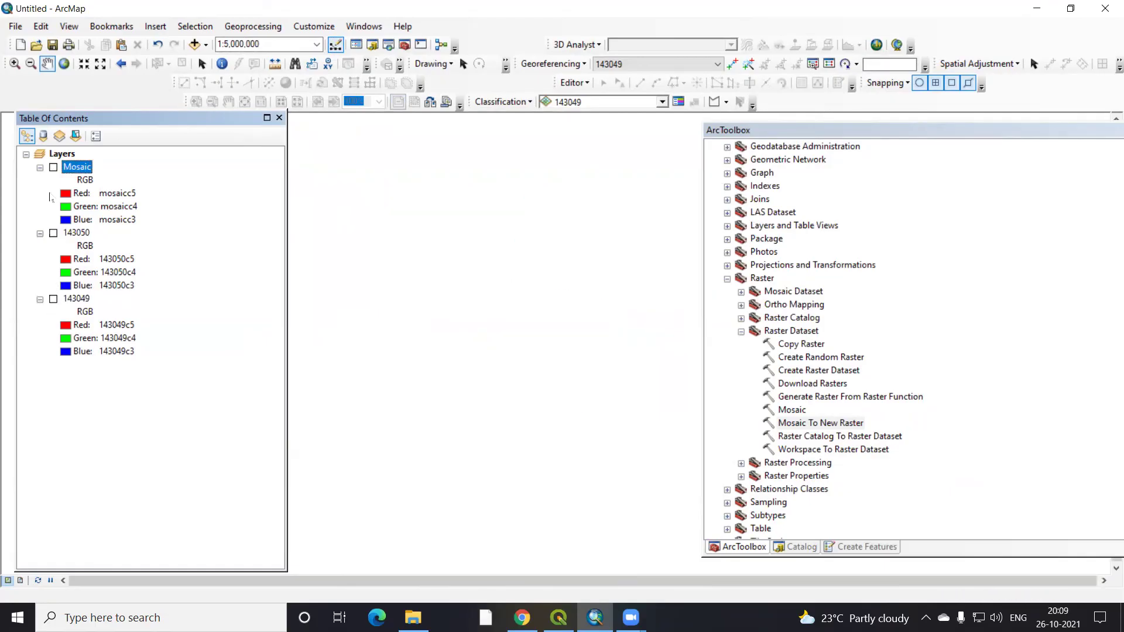
click(53, 168)
scroll(557, 331, up, 5)
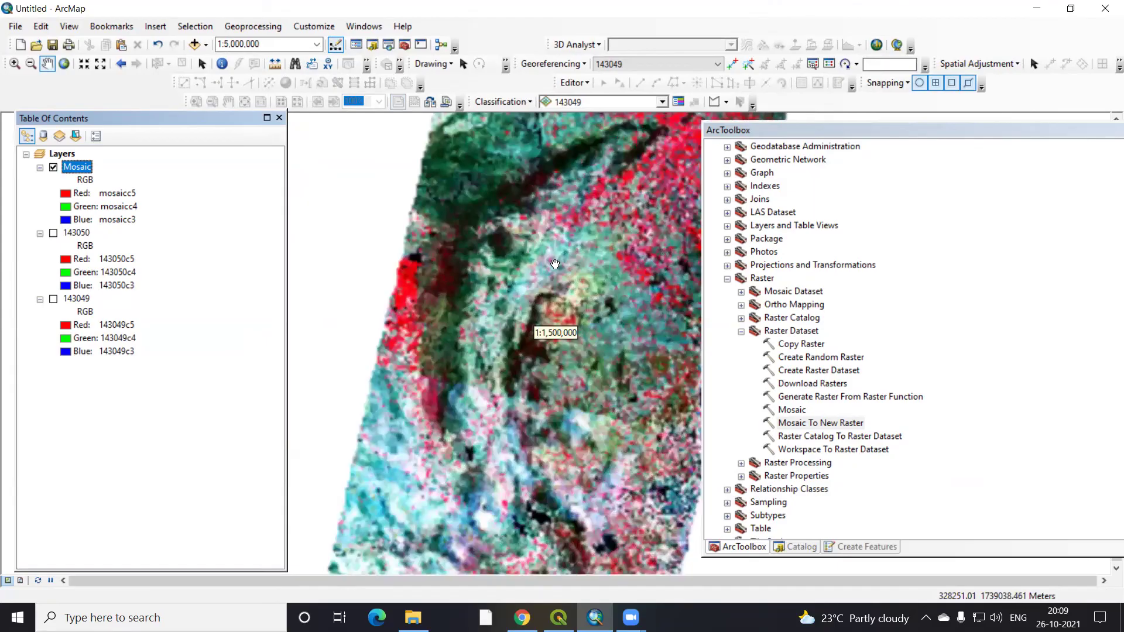
scroll(524, 298, down, 3)
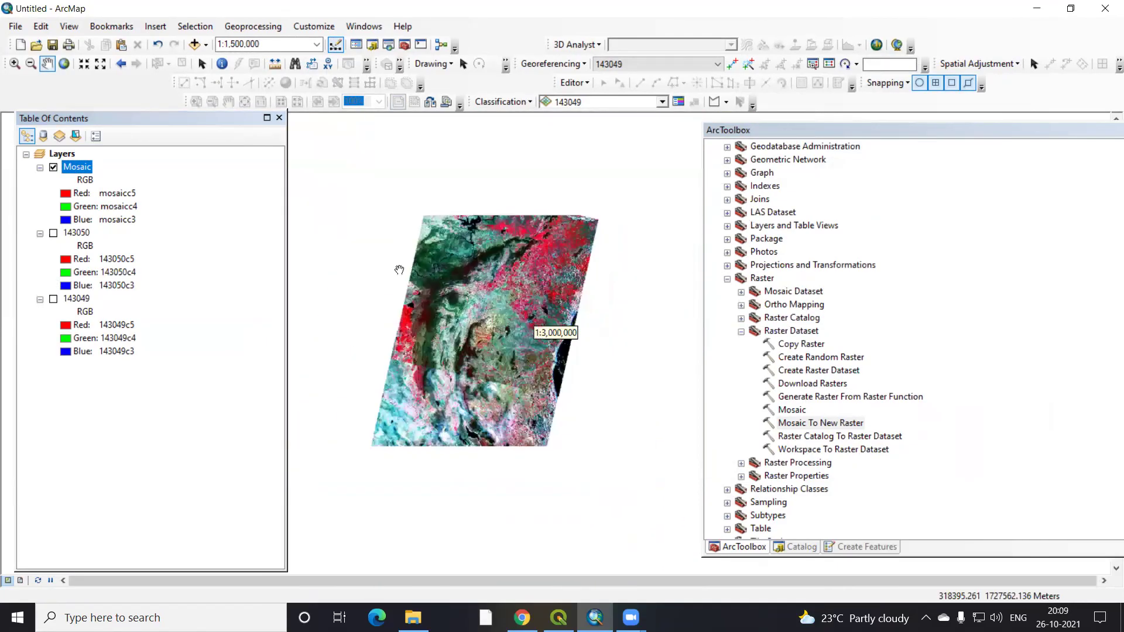